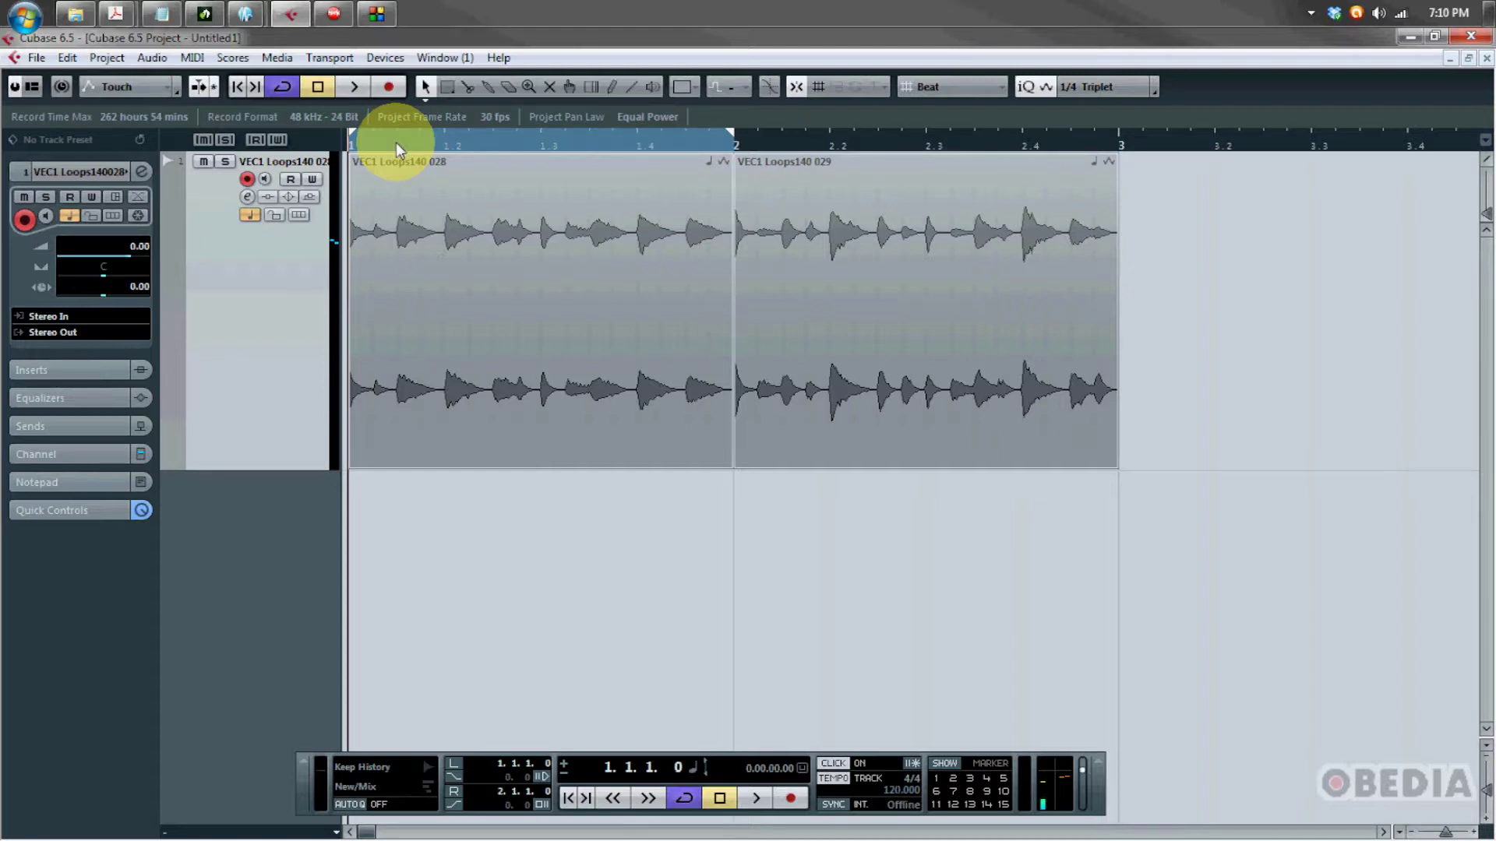
# Step: Select the drum loop VEC1 Loops140 028 and place the project cursor at bar 1.3
pyautogui.click(790, 271)
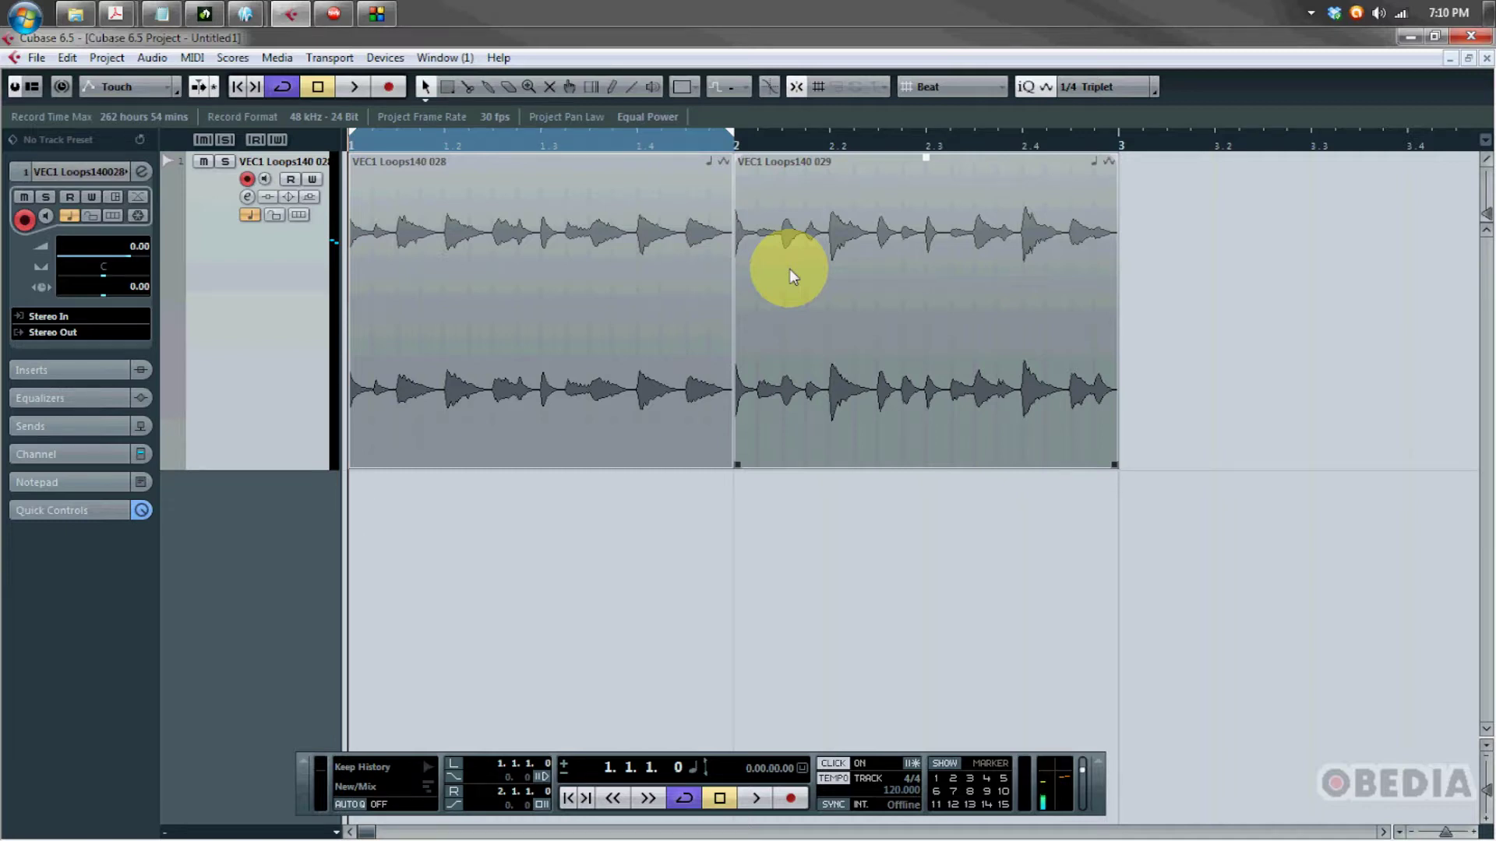
pyautogui.click(634, 262)
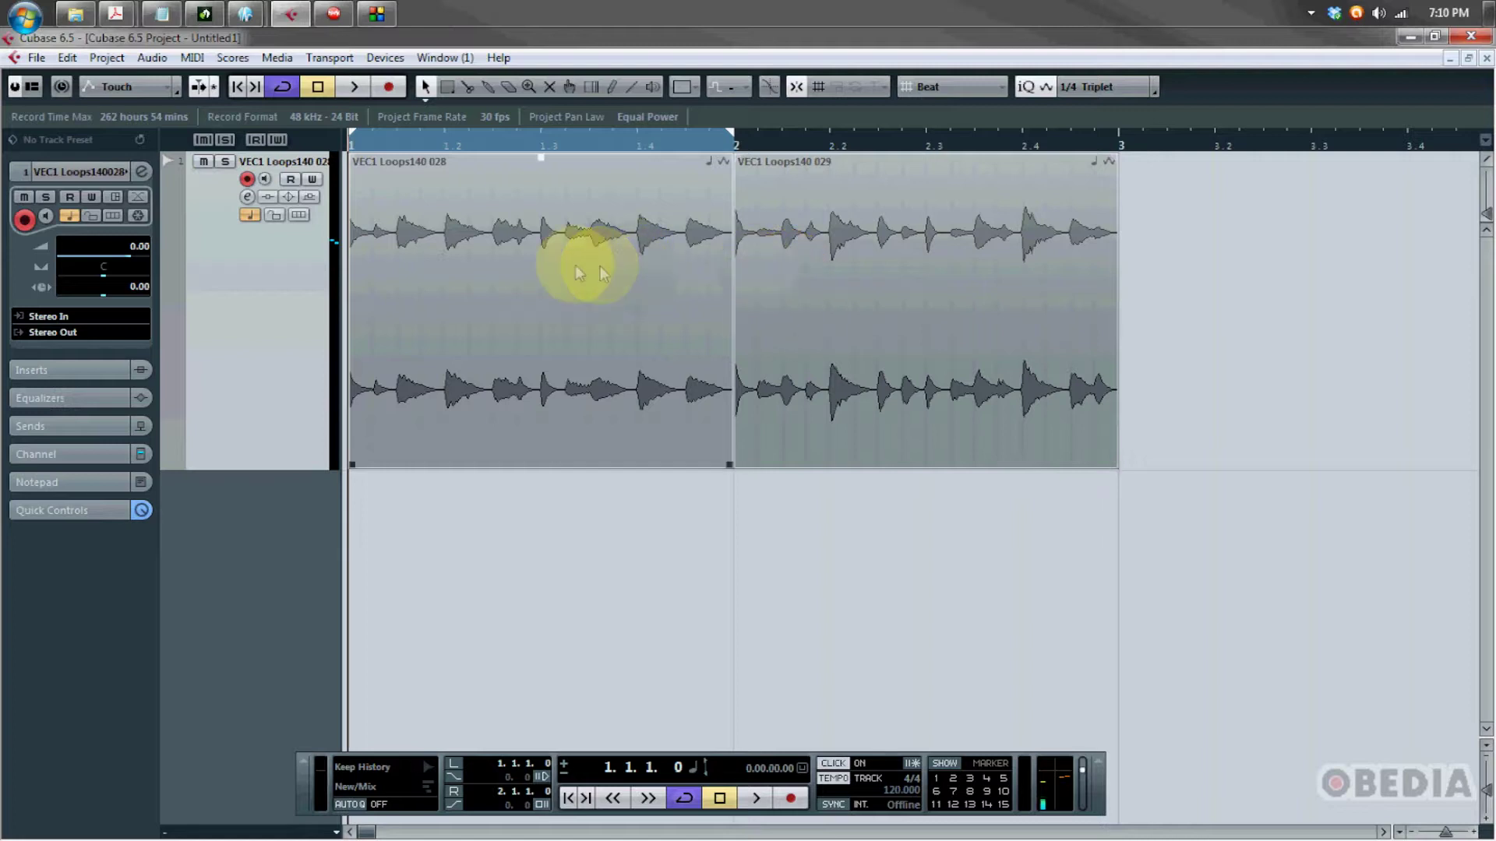
pyautogui.click(545, 255)
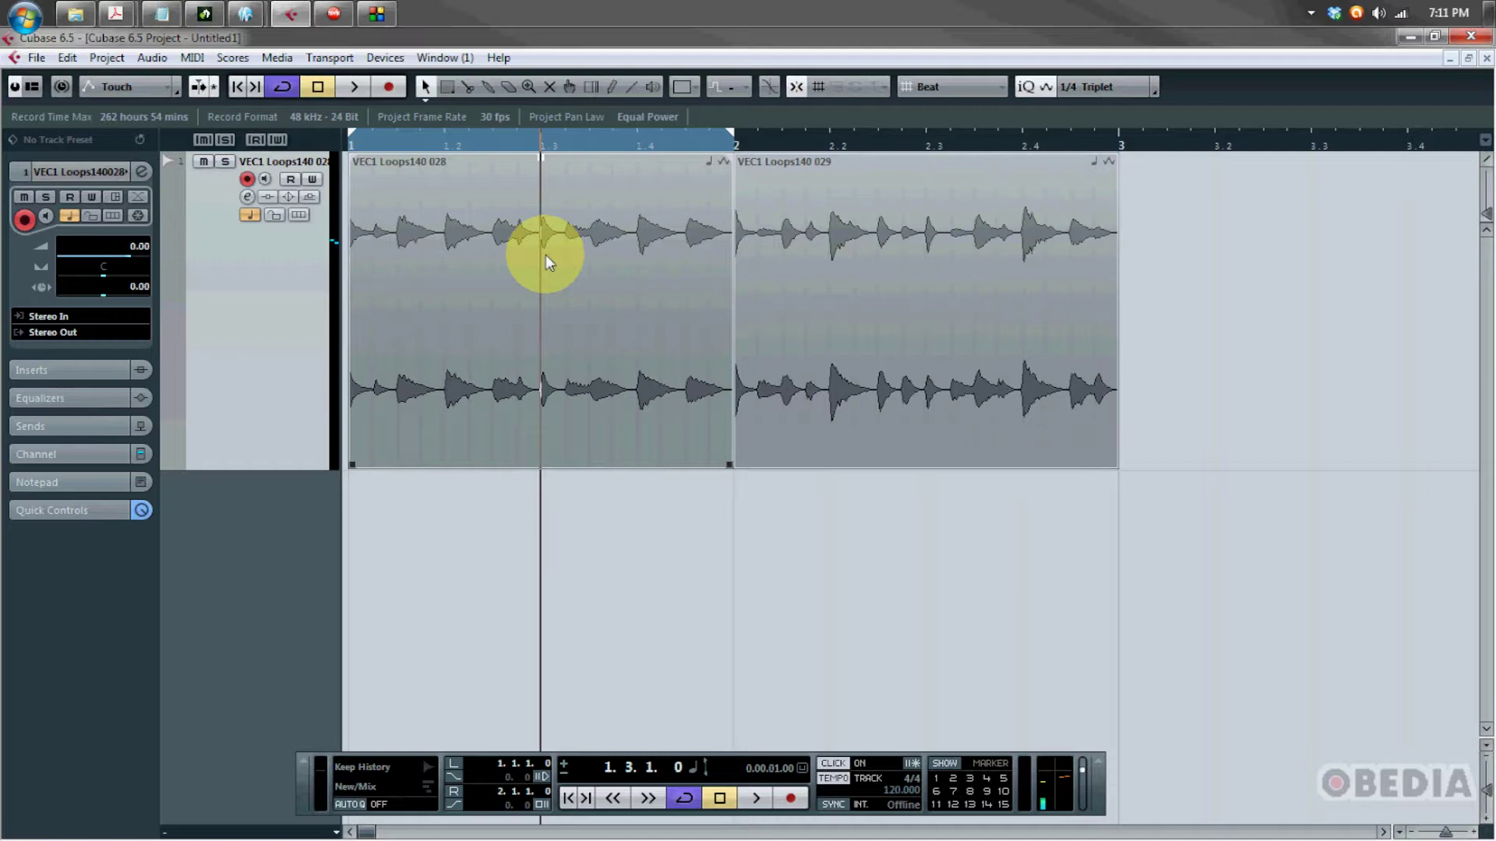
pyautogui.keyDown('alt'); pyautogui.click(545, 254); pyautogui.keyUp('alt')
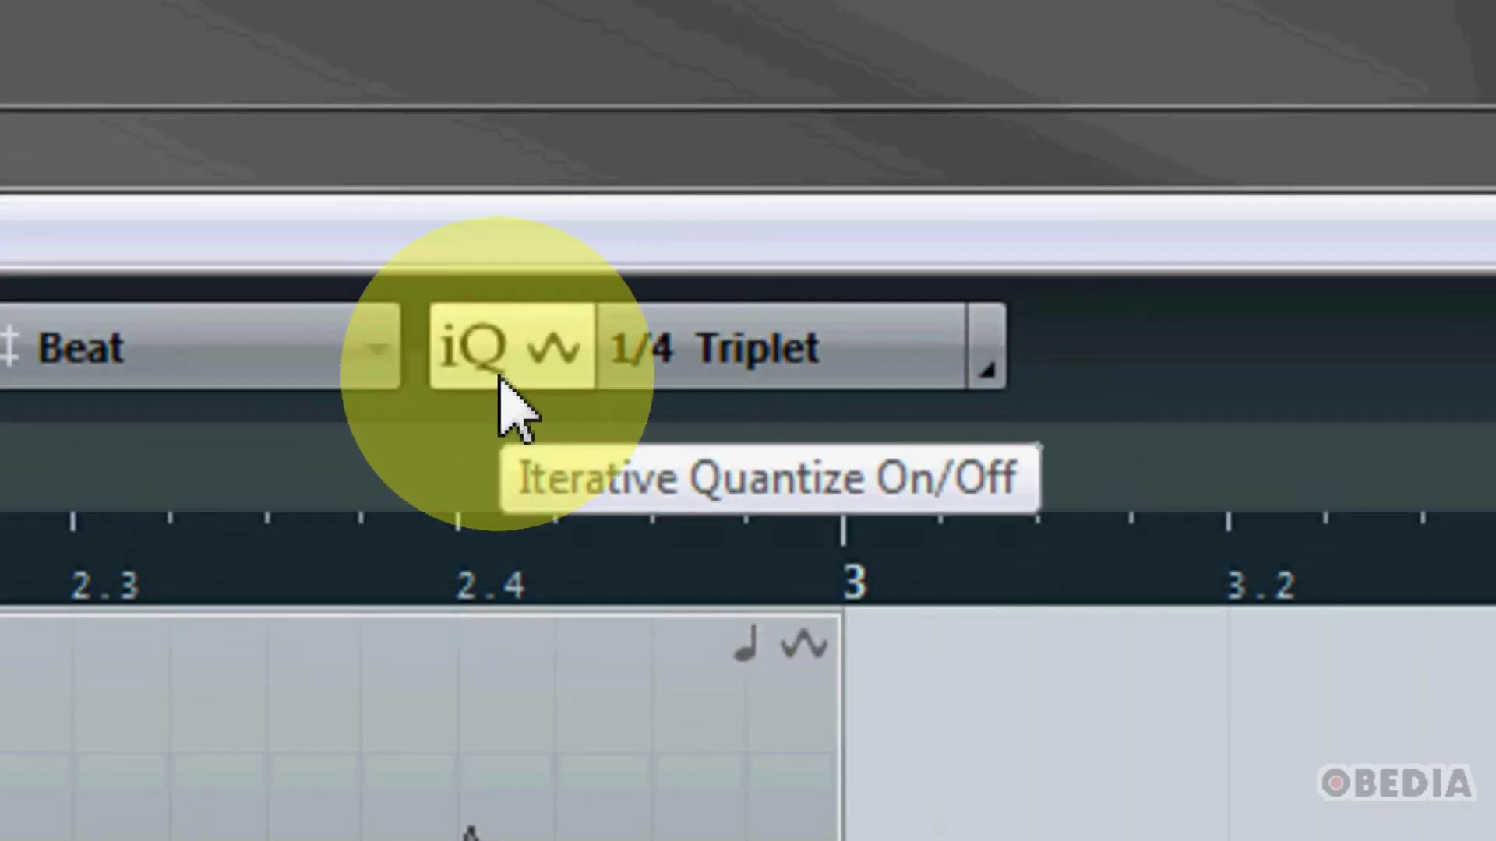
# Step: Browse the quantize grid values, leave 1/4 Triplet selected, and open the Quantize Panel
pyautogui.click(701, 375)
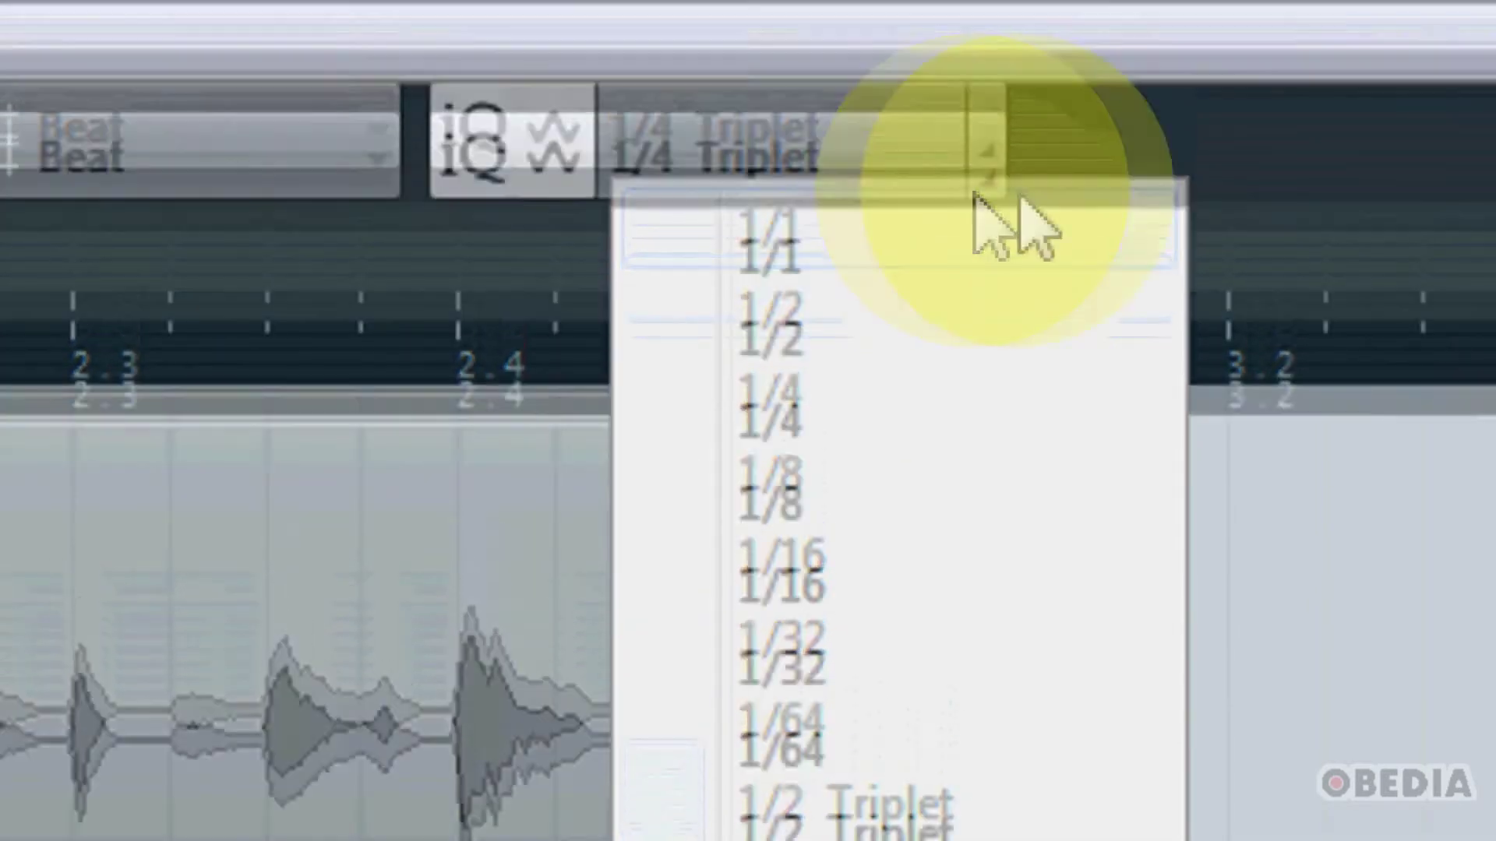
pyautogui.click(1118, 55)
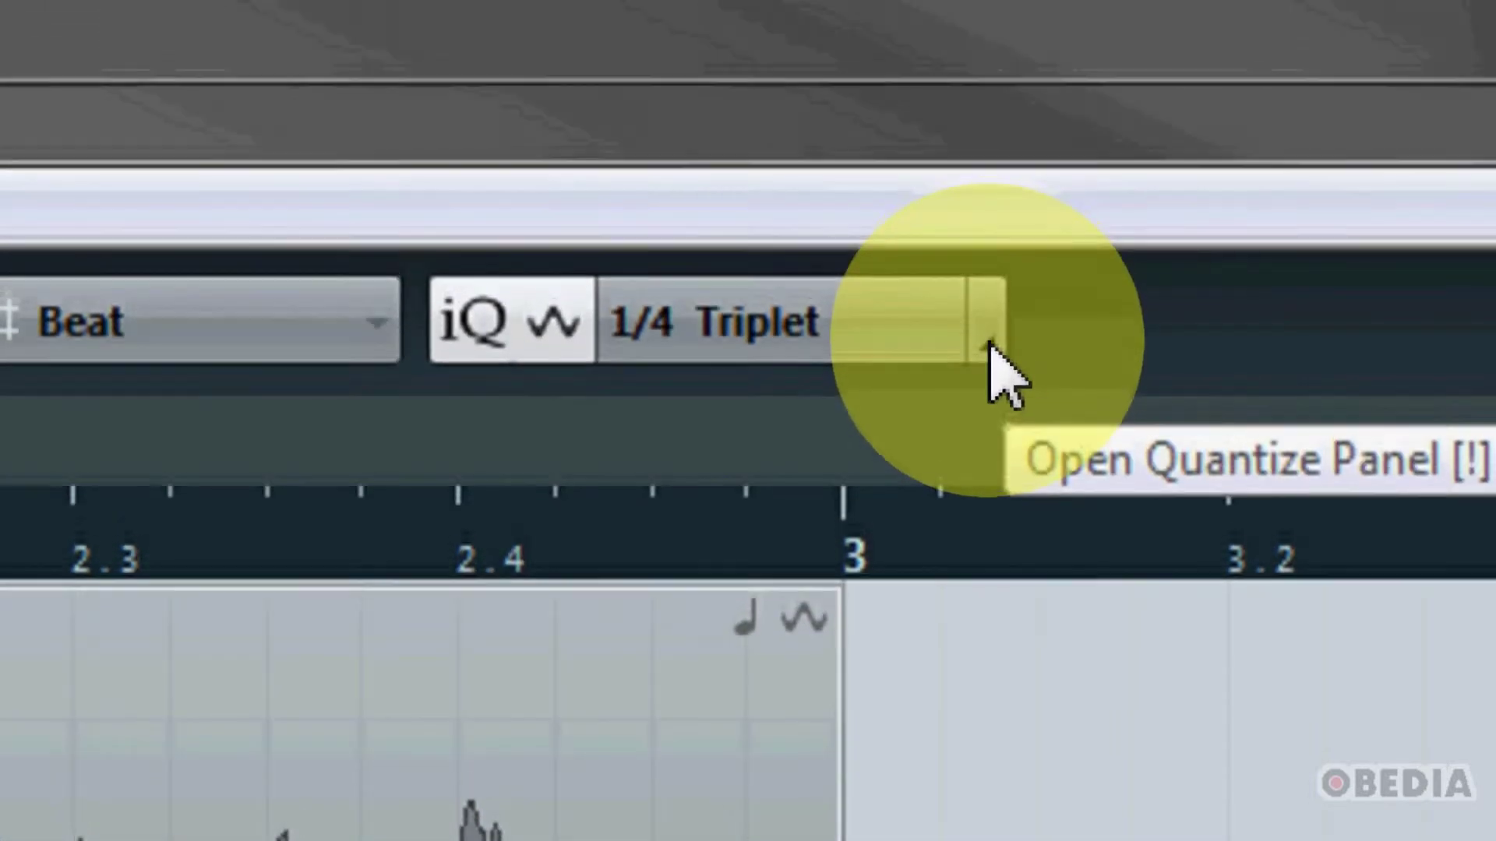
pyautogui.click(989, 344)
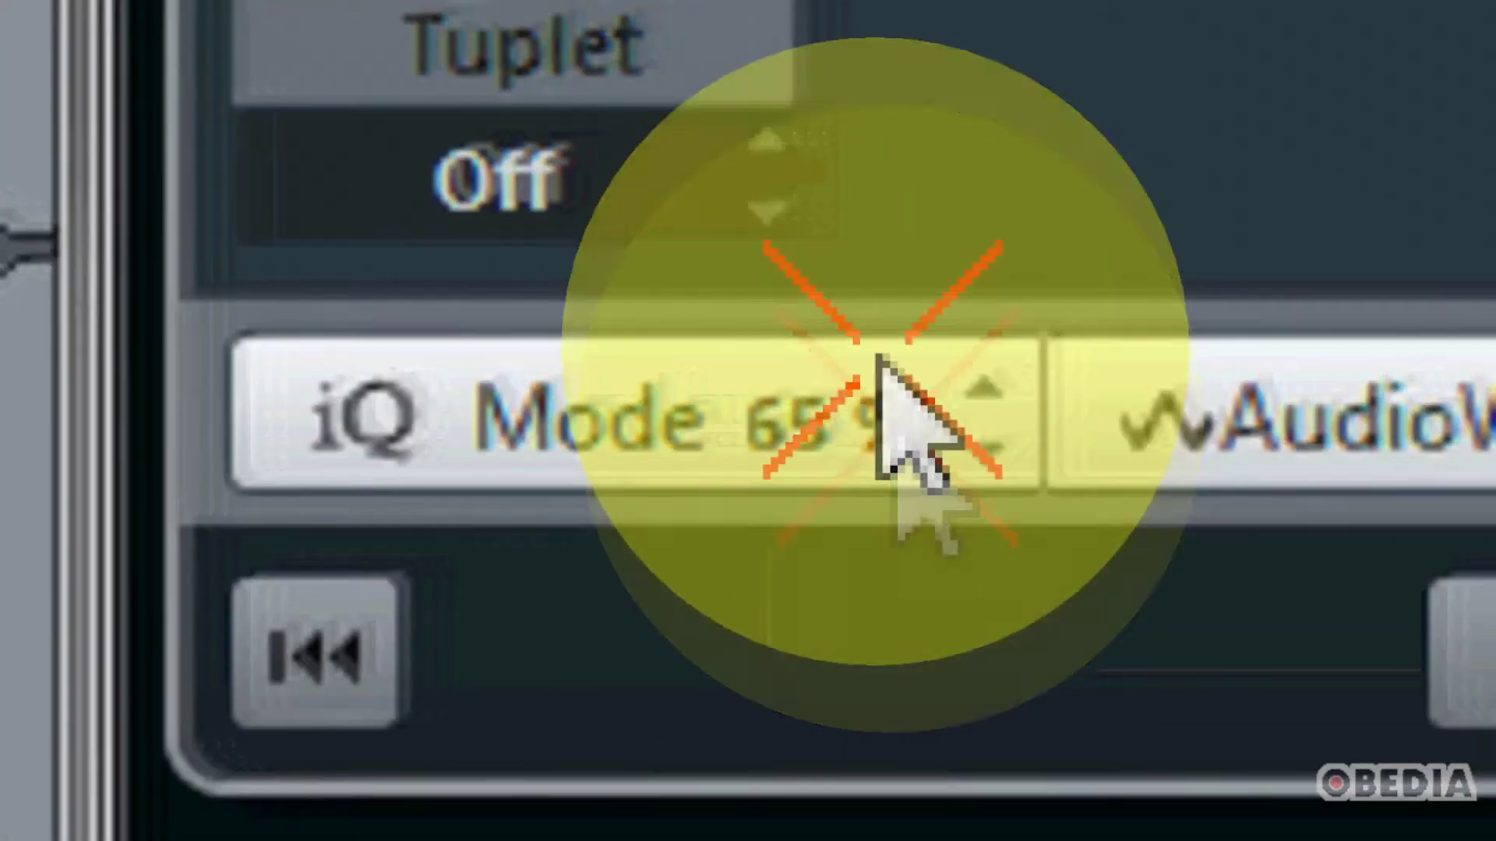
# Step: Scroll the iQ Mode field from 65 % up to 71 %
pyautogui.scroll(7, 779, 420)
pyautogui.scroll(-5, 779, 421)
pyautogui.scroll(-4, 826, 483)
pyautogui.scroll(5, 826, 483)
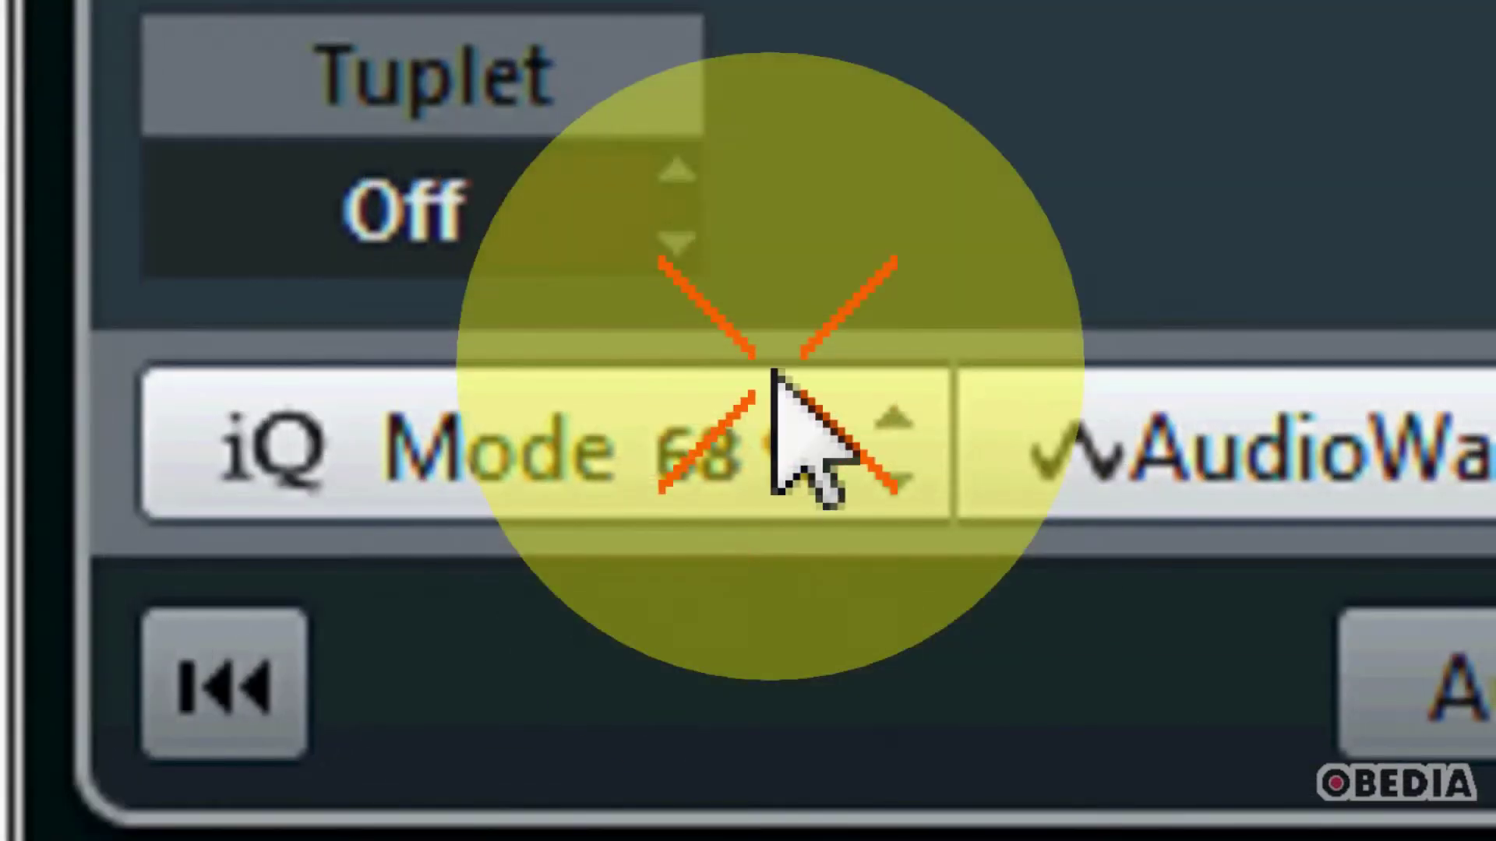
pyautogui.scroll(-5, 825, 483)
pyautogui.scroll(5, 751, 467)
pyautogui.scroll(-5, 751, 467)
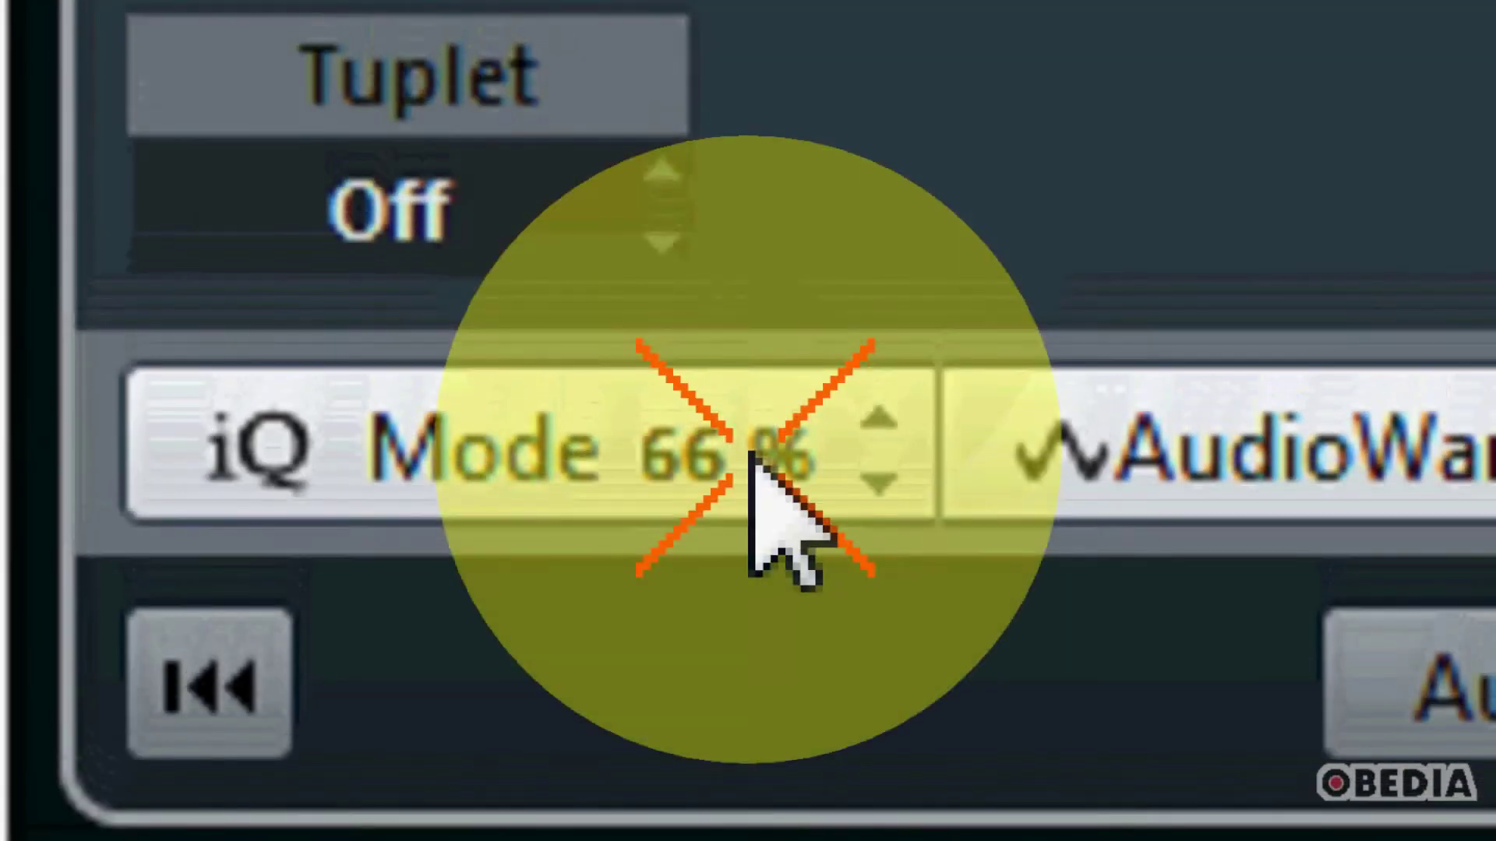
pyautogui.scroll(5, 751, 467)
pyautogui.scroll(3, 749, 441)
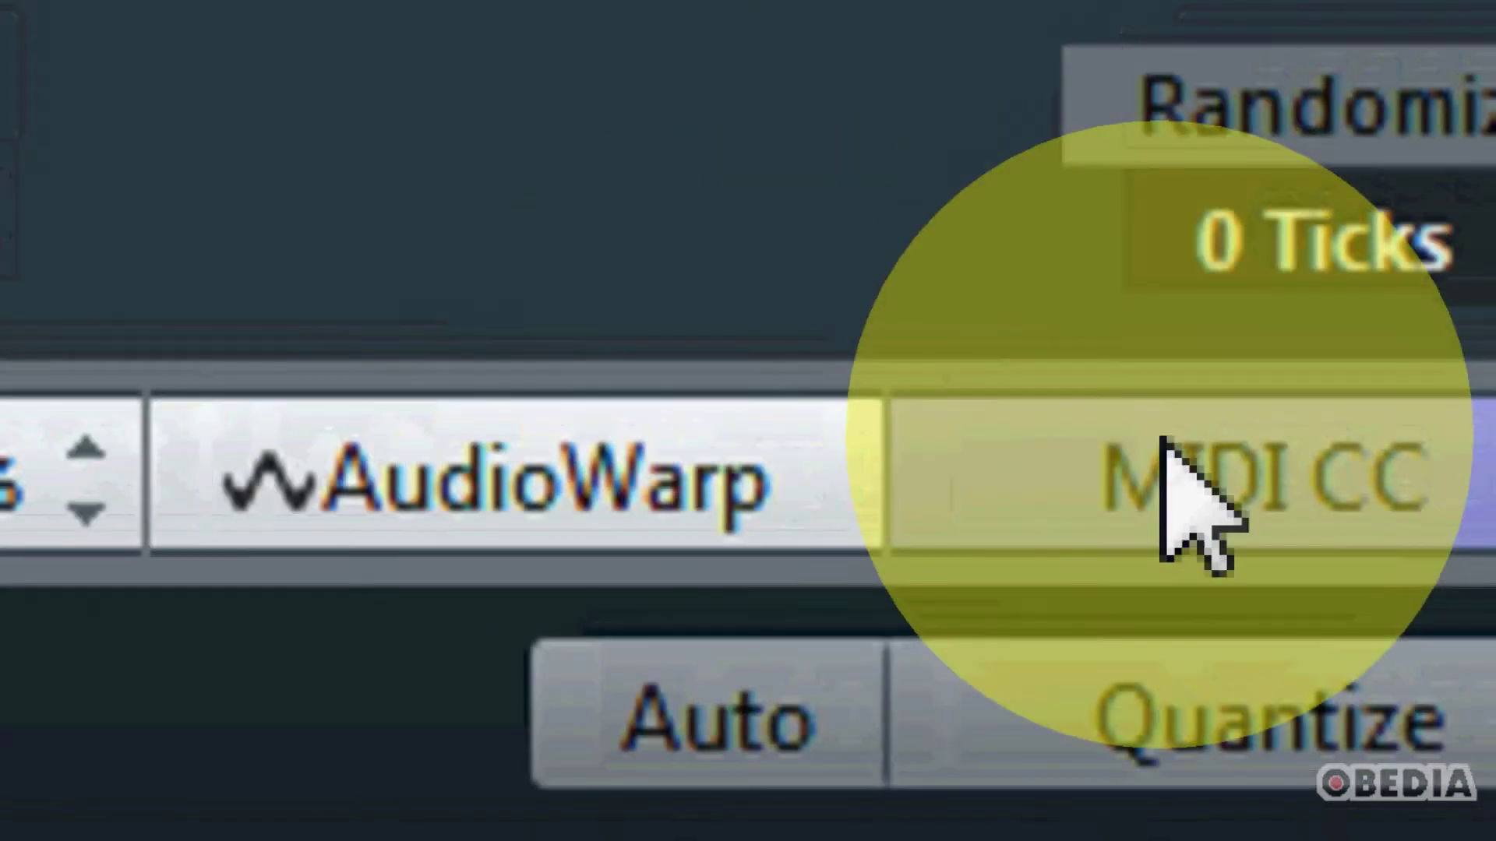
pyautogui.click(1316, 425)
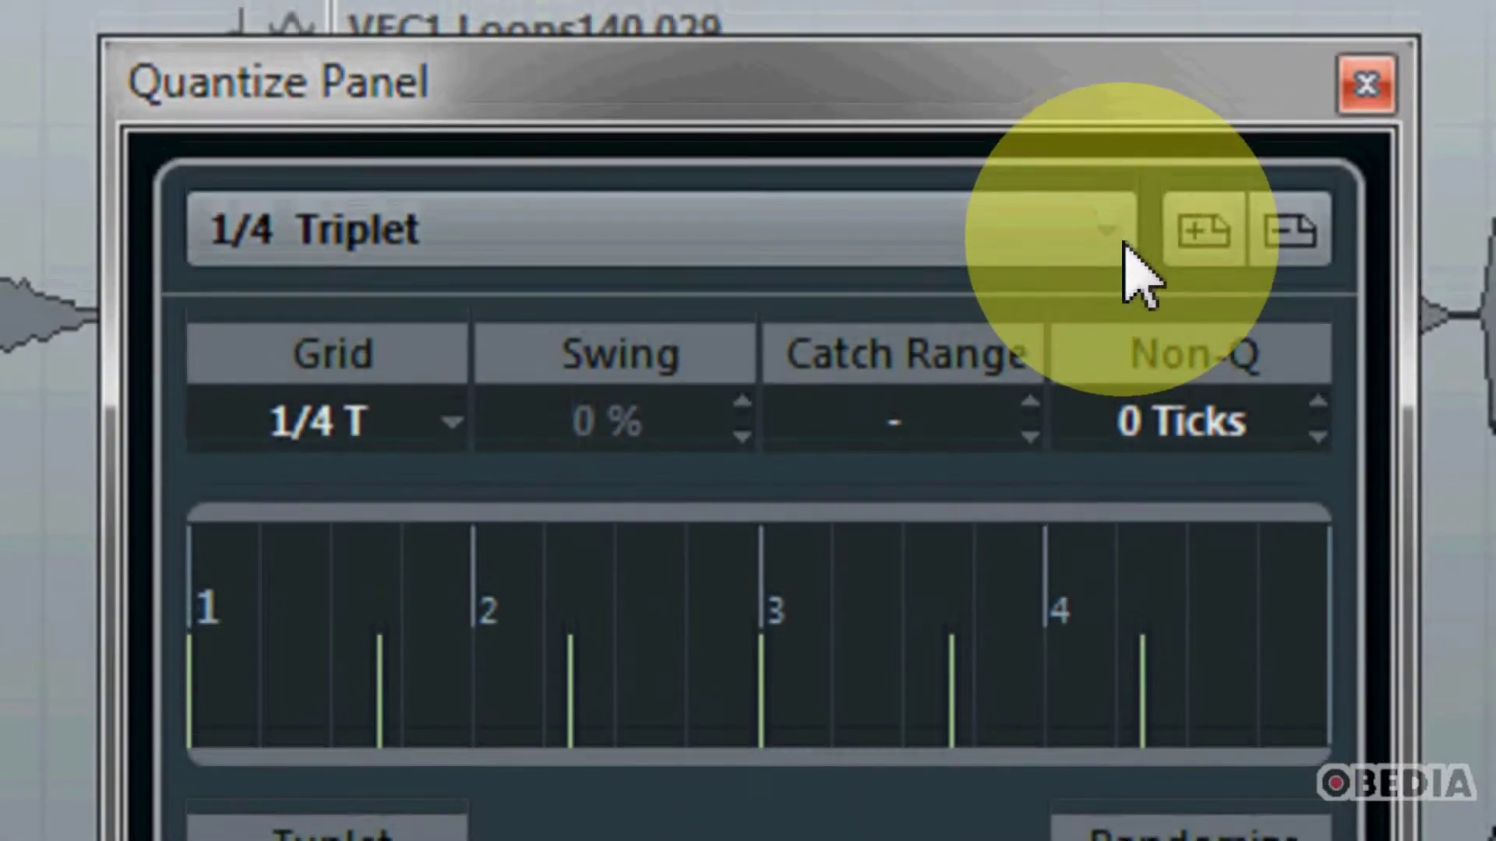
pyautogui.click(1191, 34)
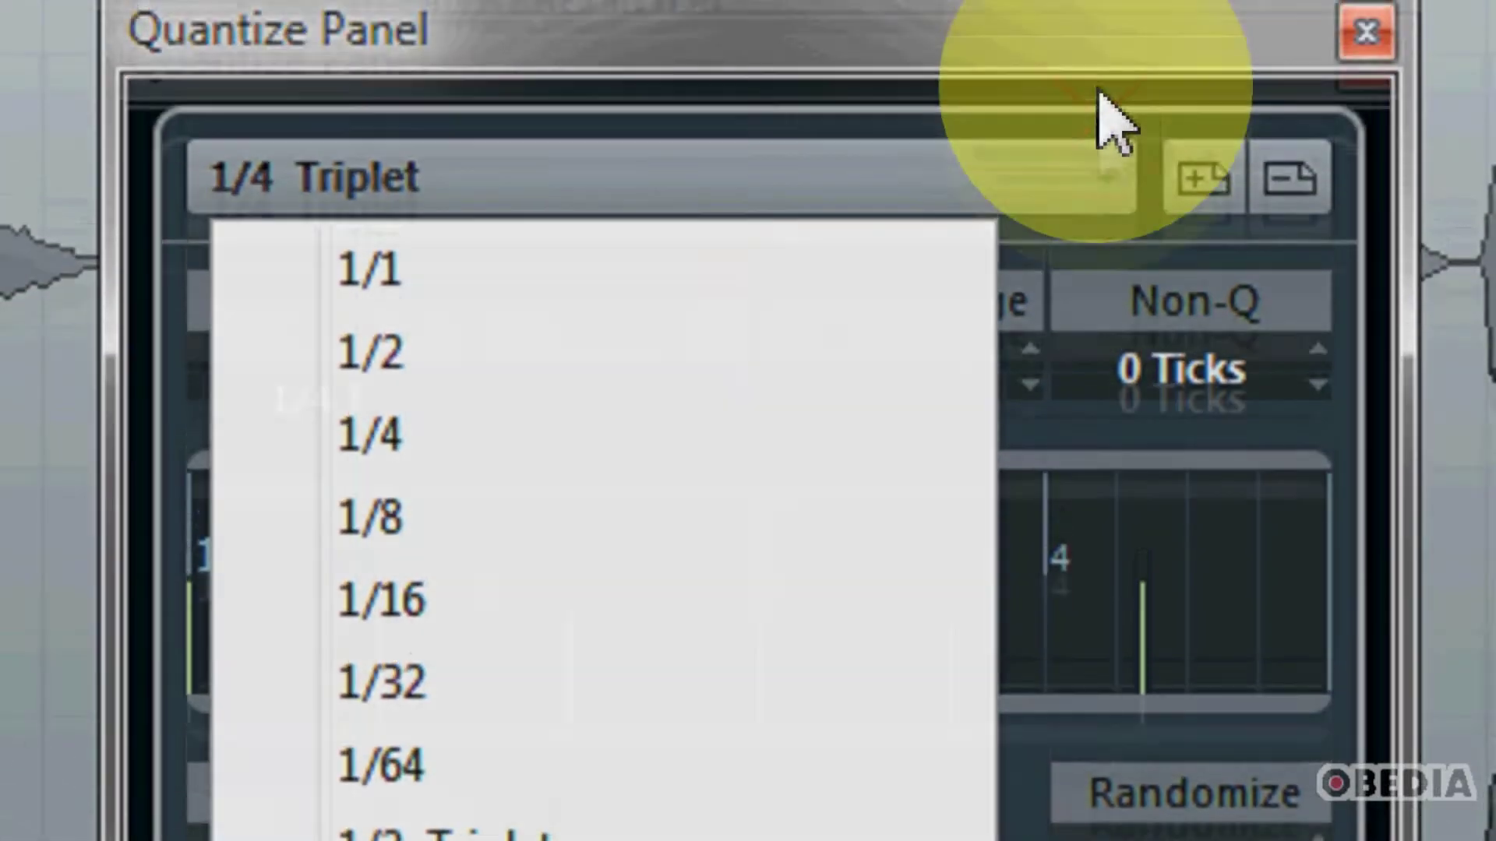
pyautogui.click(627, 156)
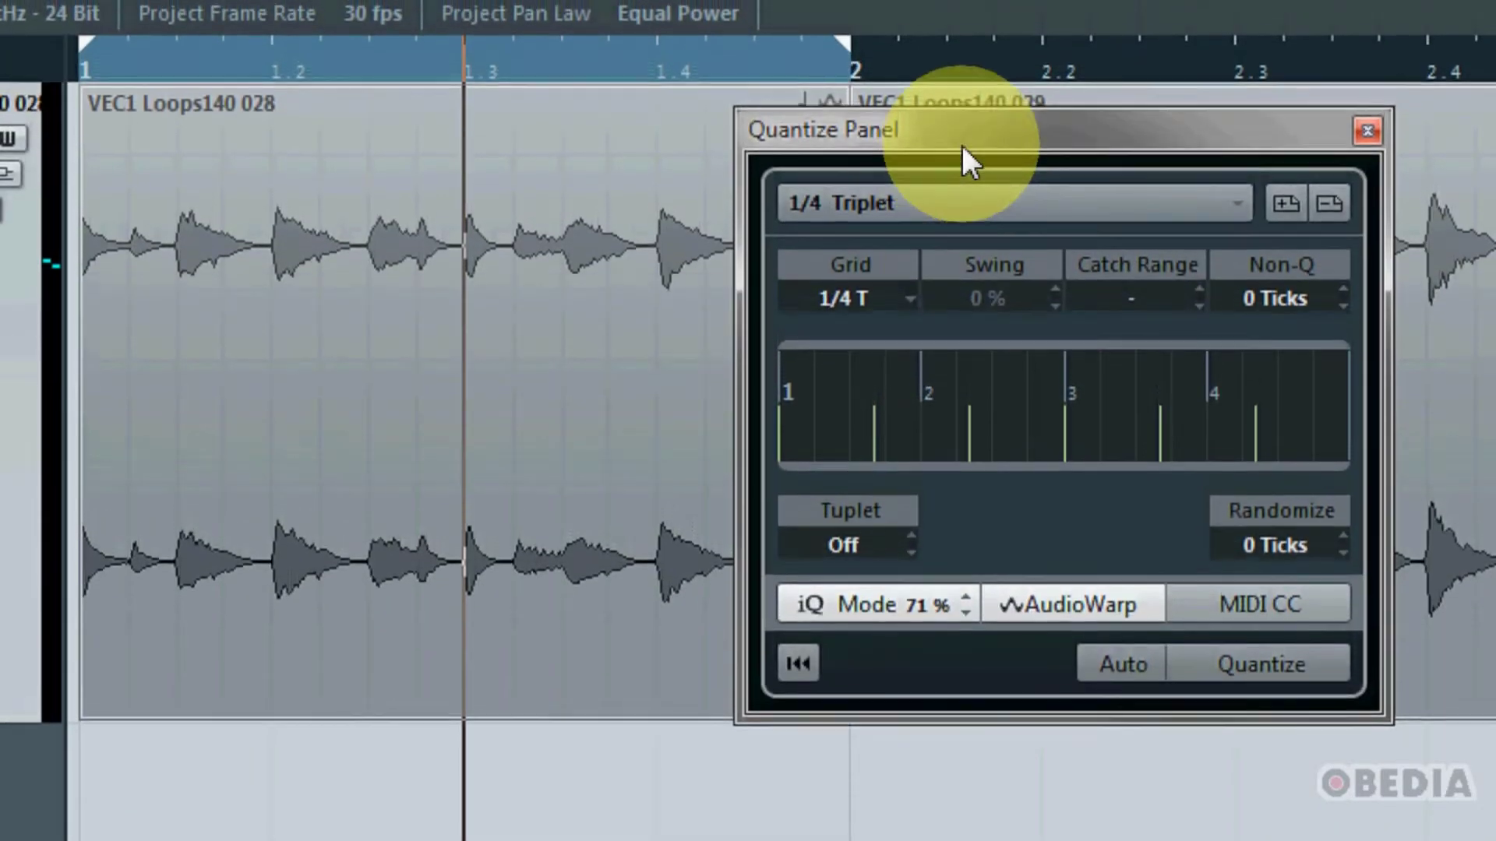
# Step: Shift the Quantize Panel right, reset the loop's quantizing, and play it back unquantized
pyautogui.moveTo(962, 145); pyautogui.dragTo(988, 151)
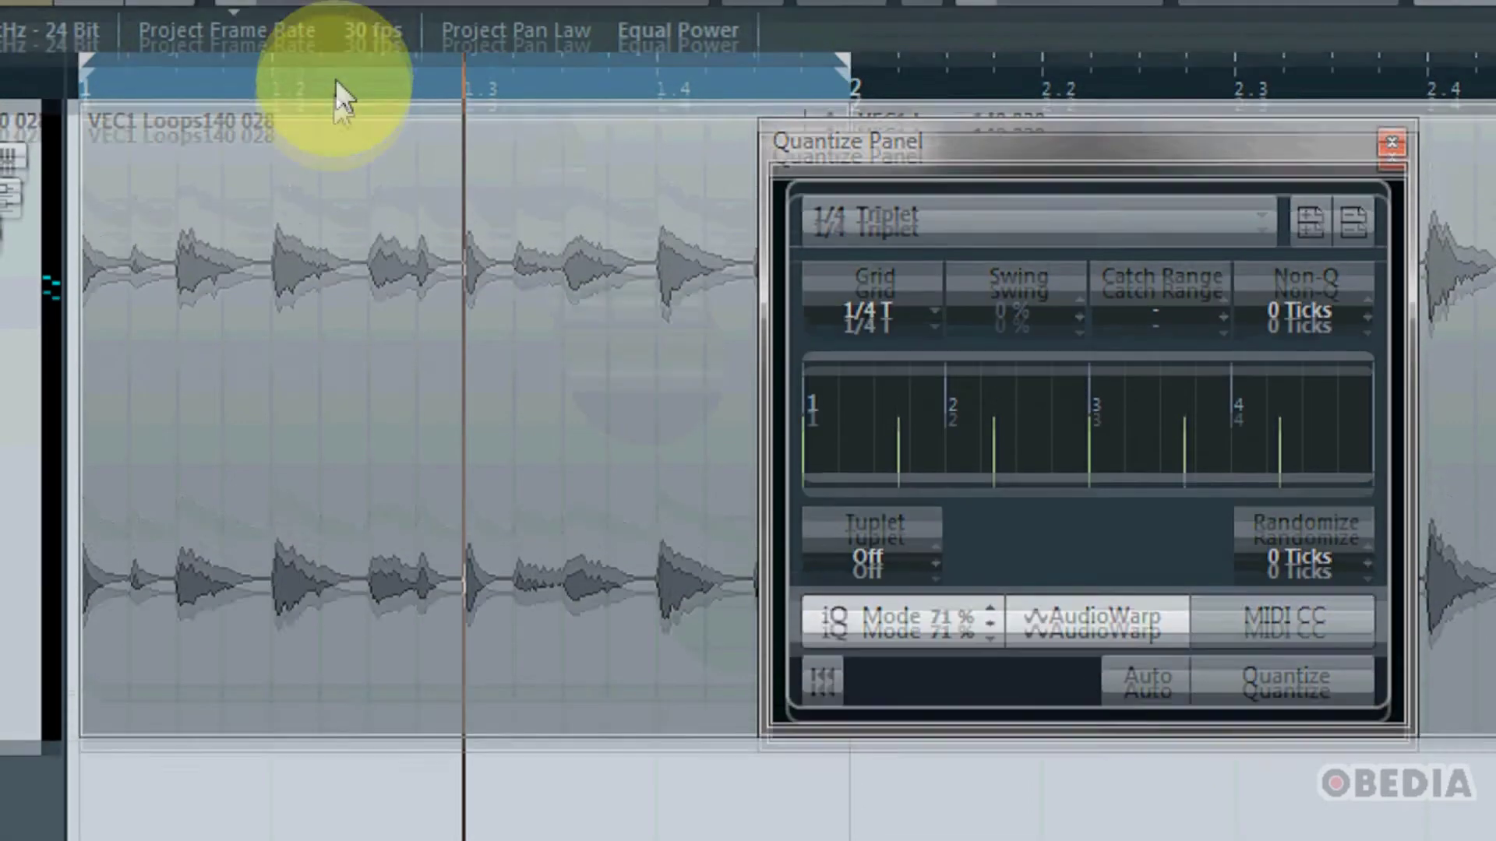
pyautogui.click(335, 35)
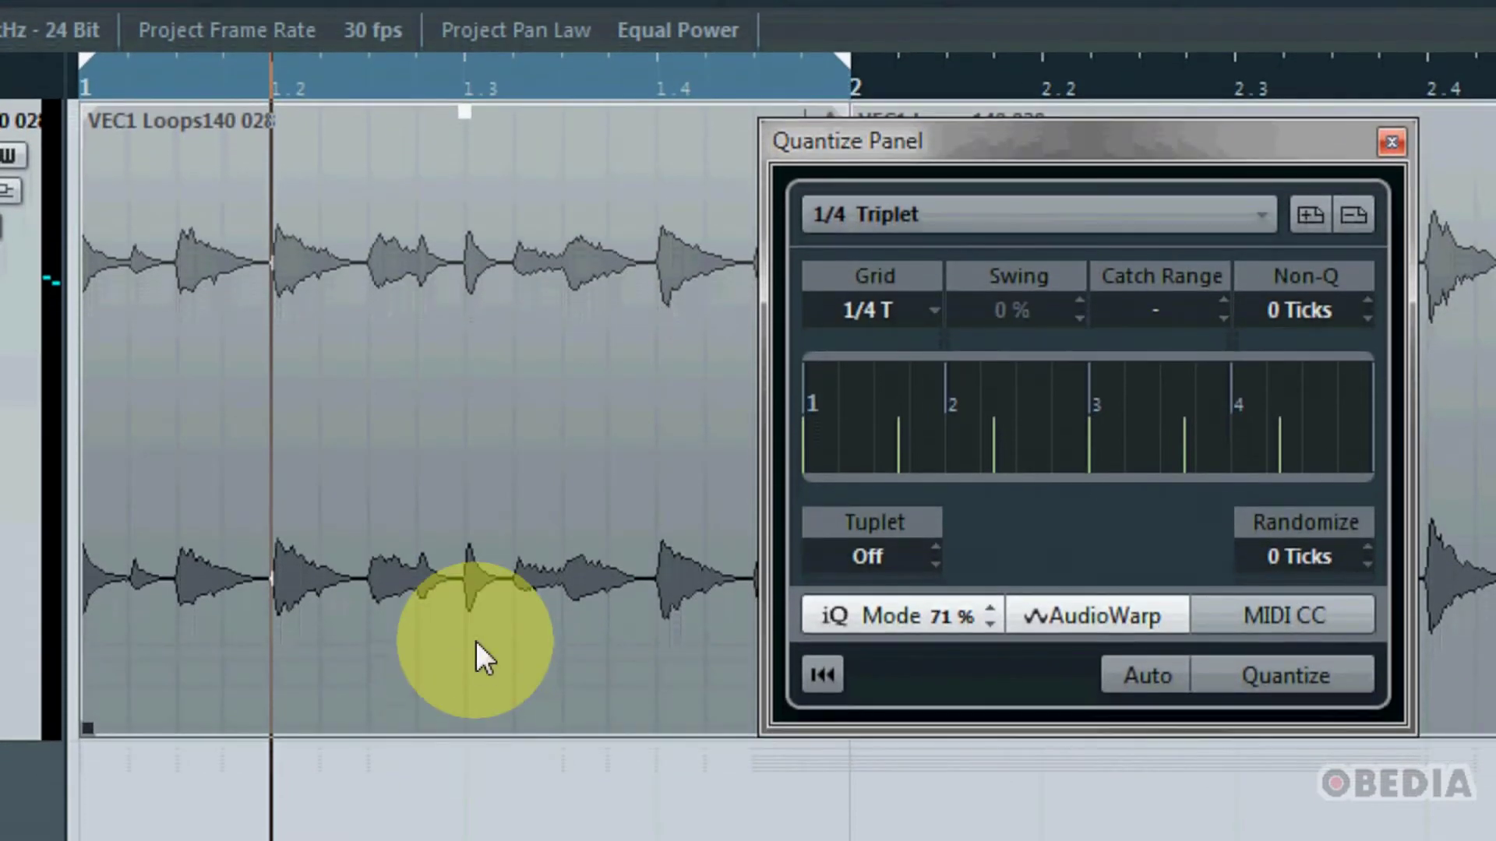
pyautogui.press('space')
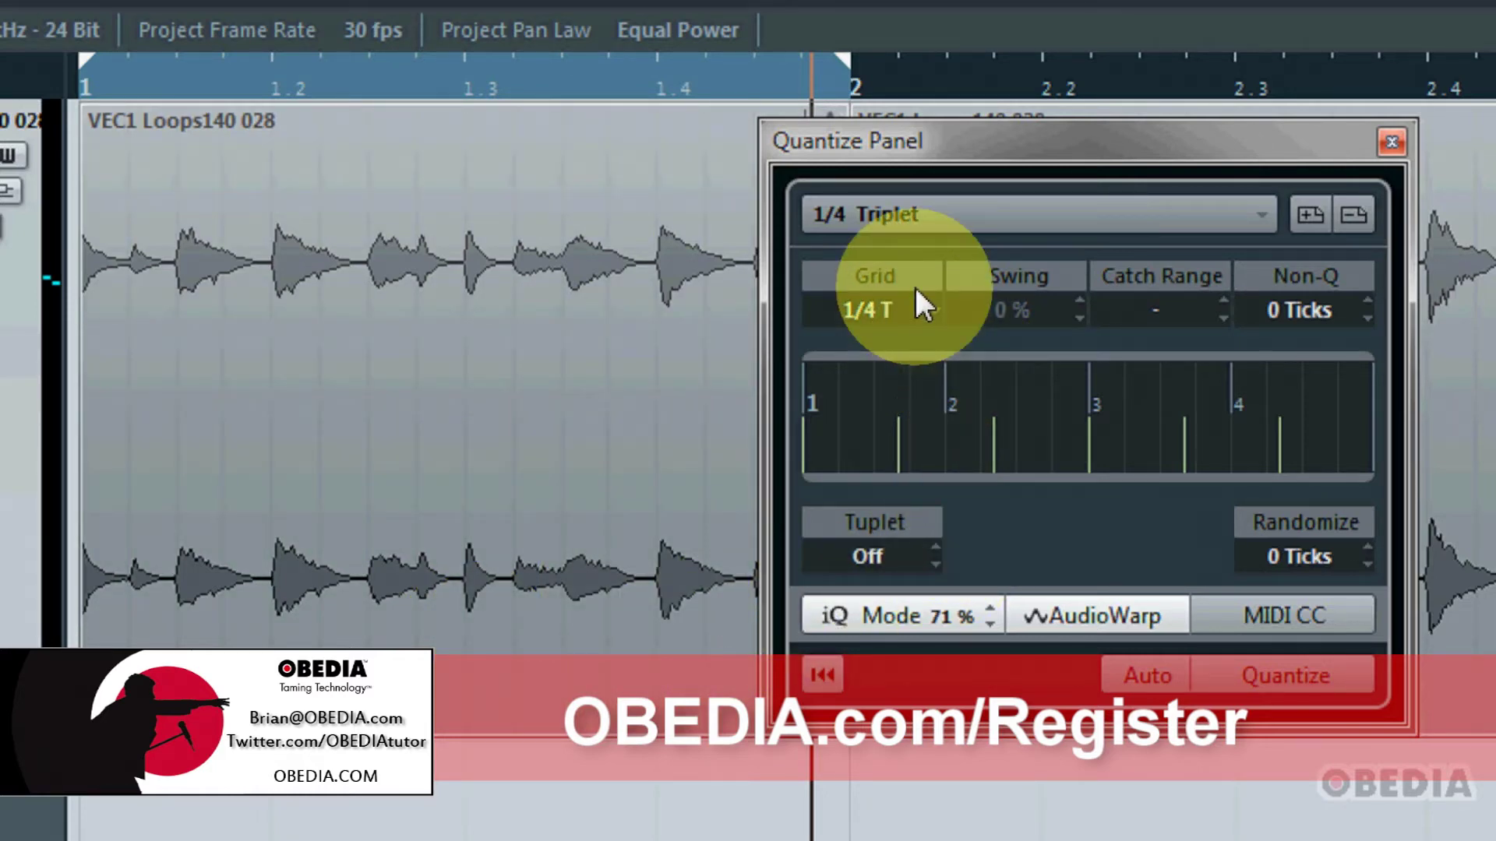
pyautogui.click(920, 224)
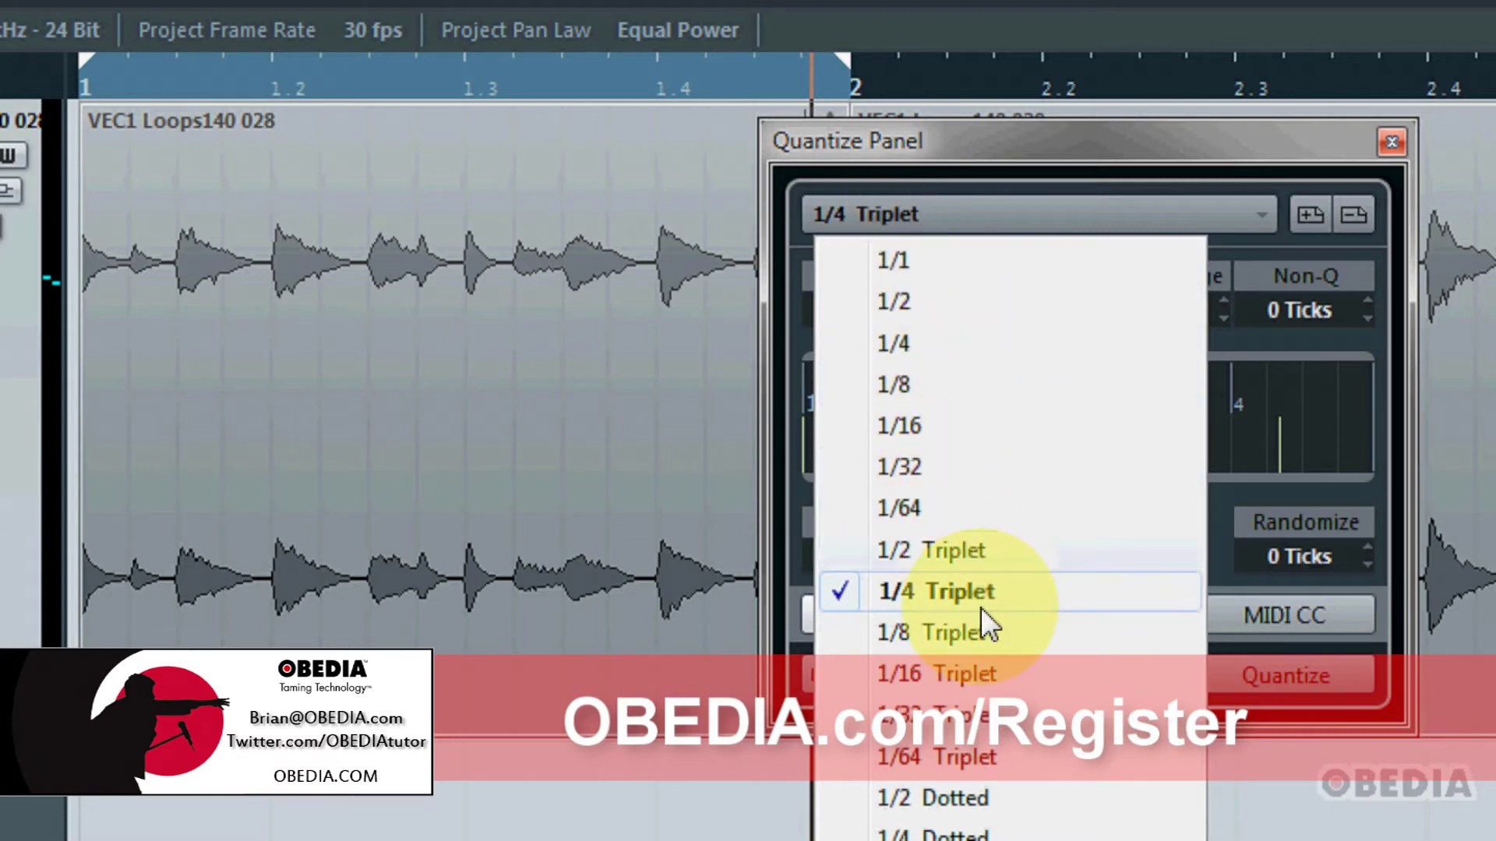
pyautogui.click(1039, 590)
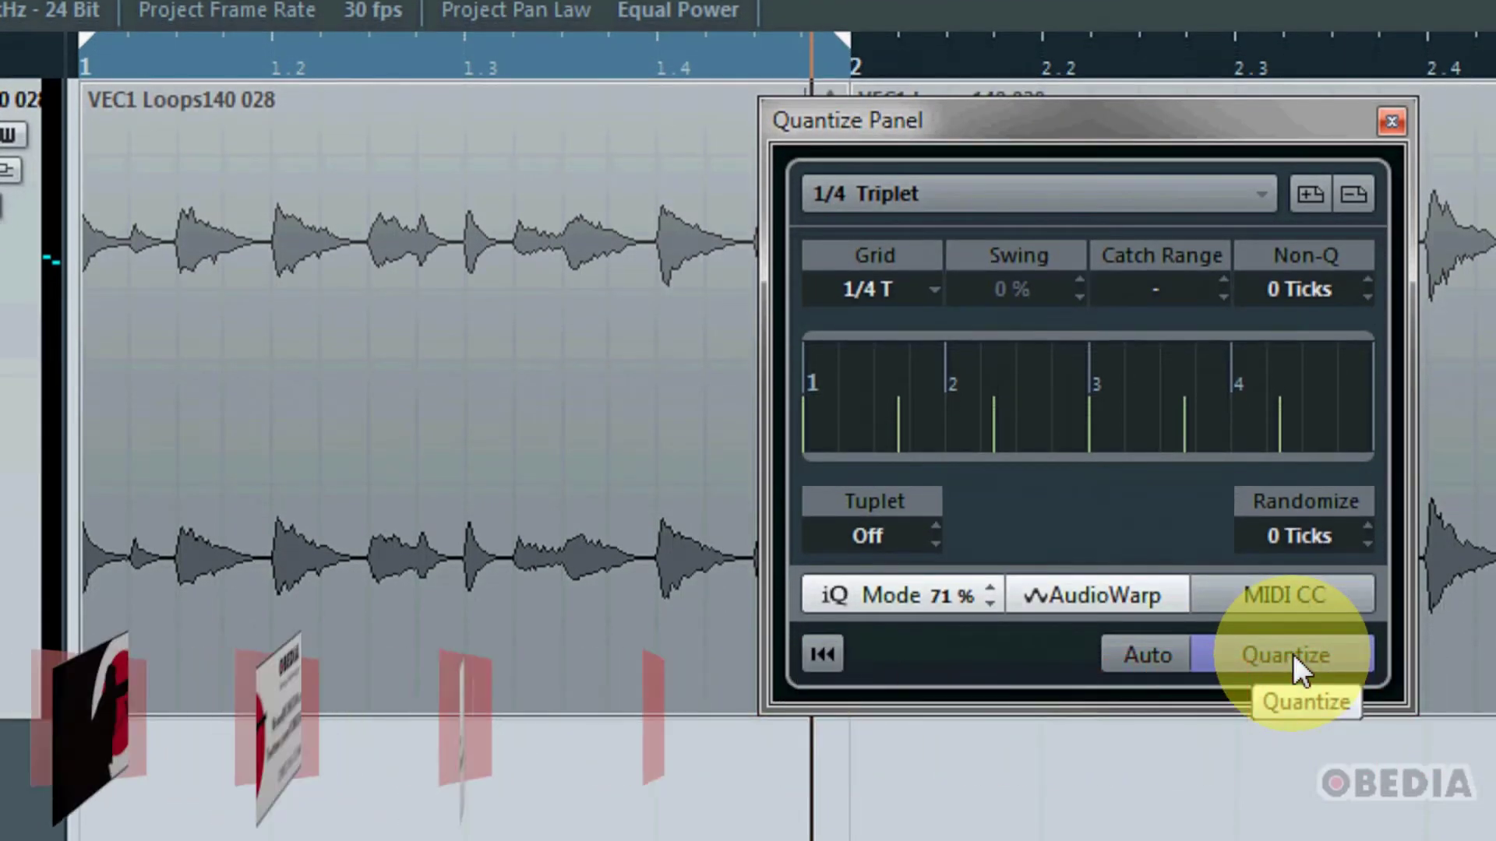
# Step: Quantize VEC1 Loops140 028 to 1/4 Triplet at iQ 71 % and play it back
pyautogui.click(647, 549)
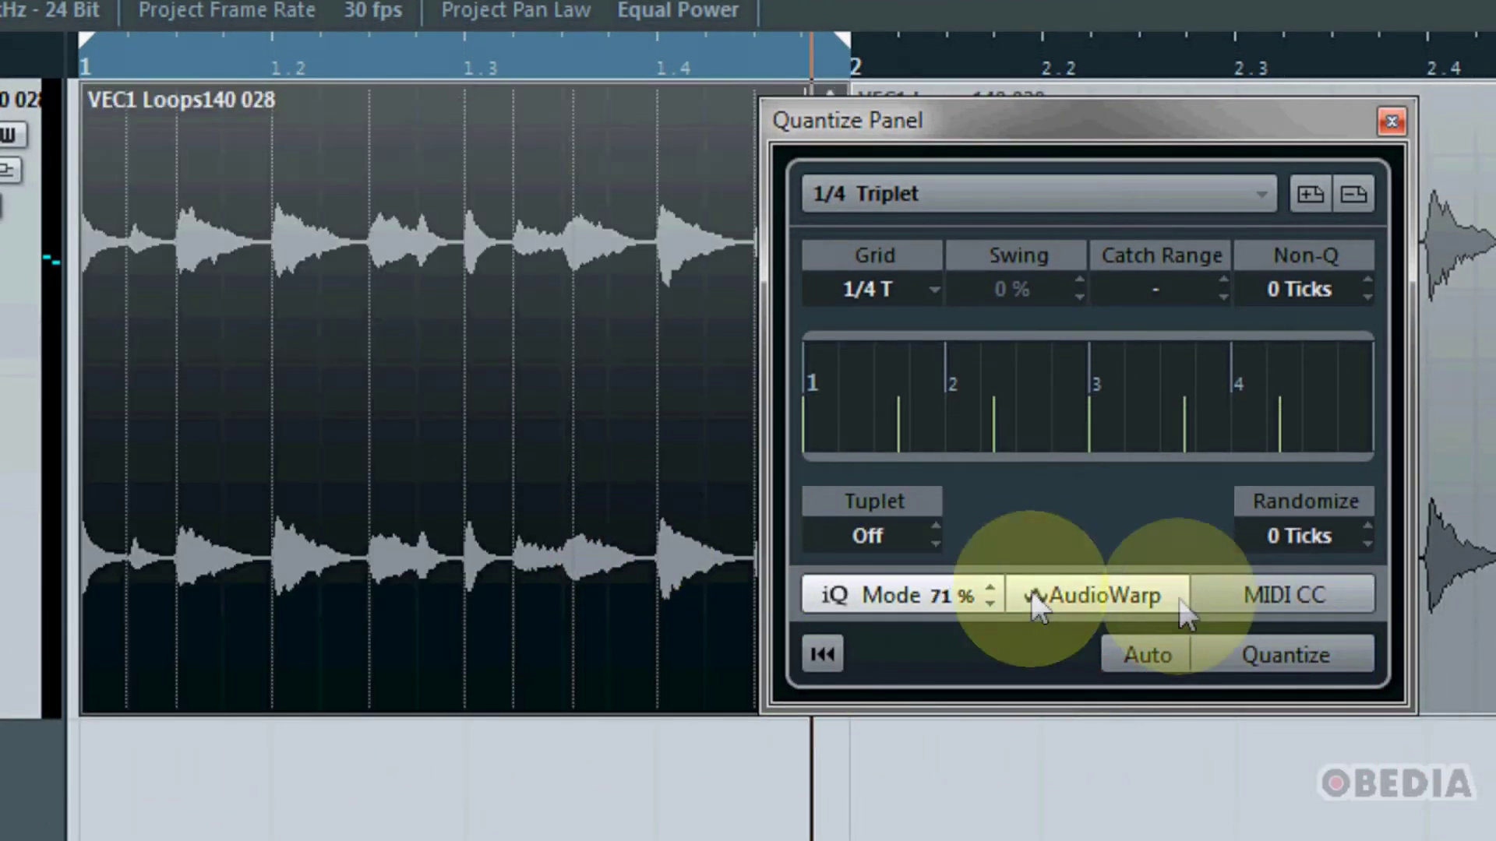
pyautogui.click(1276, 652)
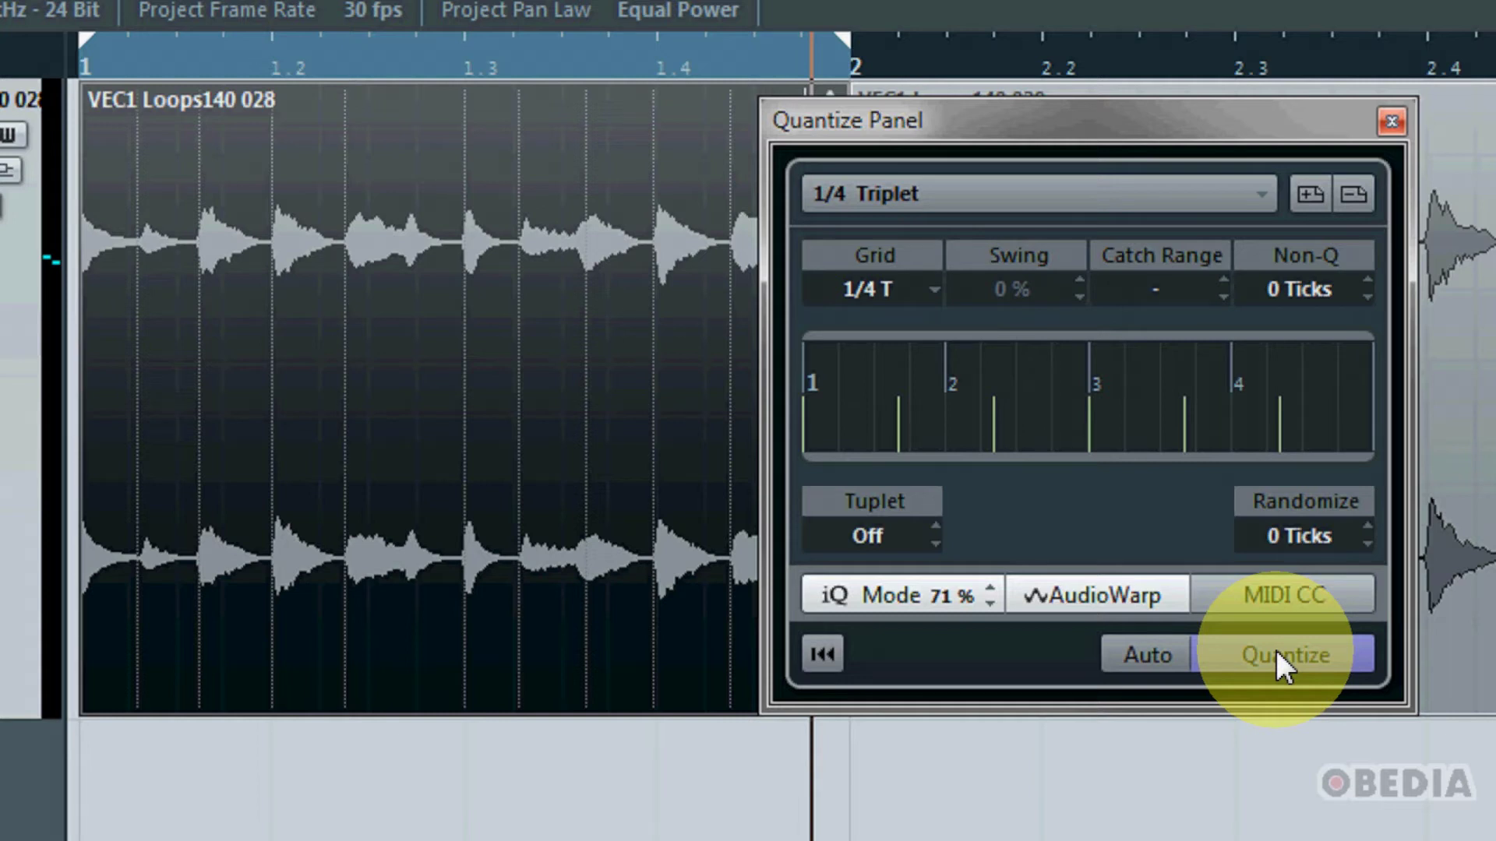
pyautogui.press('space')
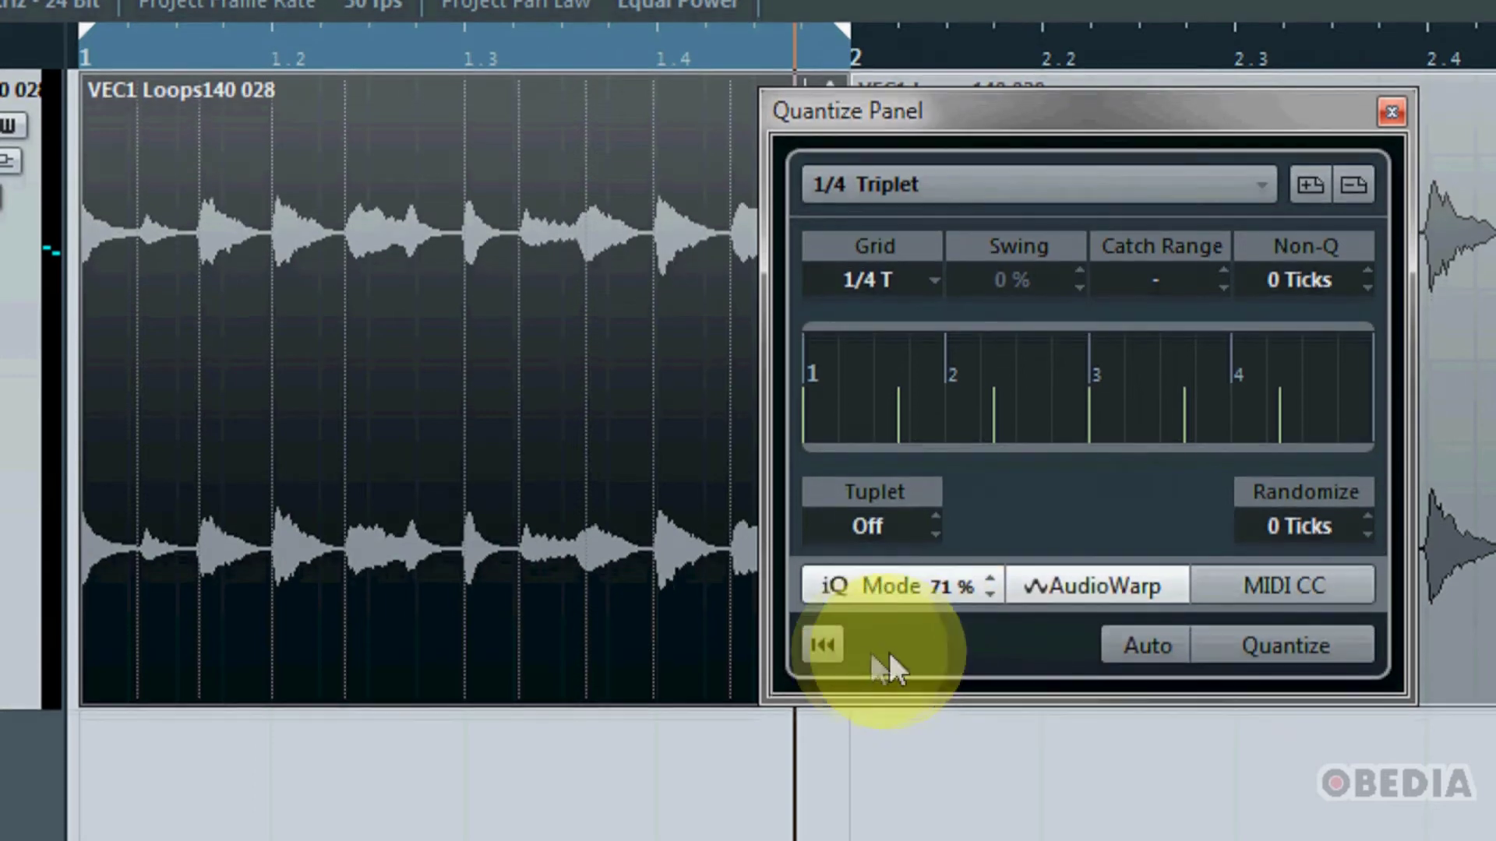
# Step: Reset the loop's quantizing, then quantize it with a 1/128 Triplet grid
pyautogui.click(837, 639)
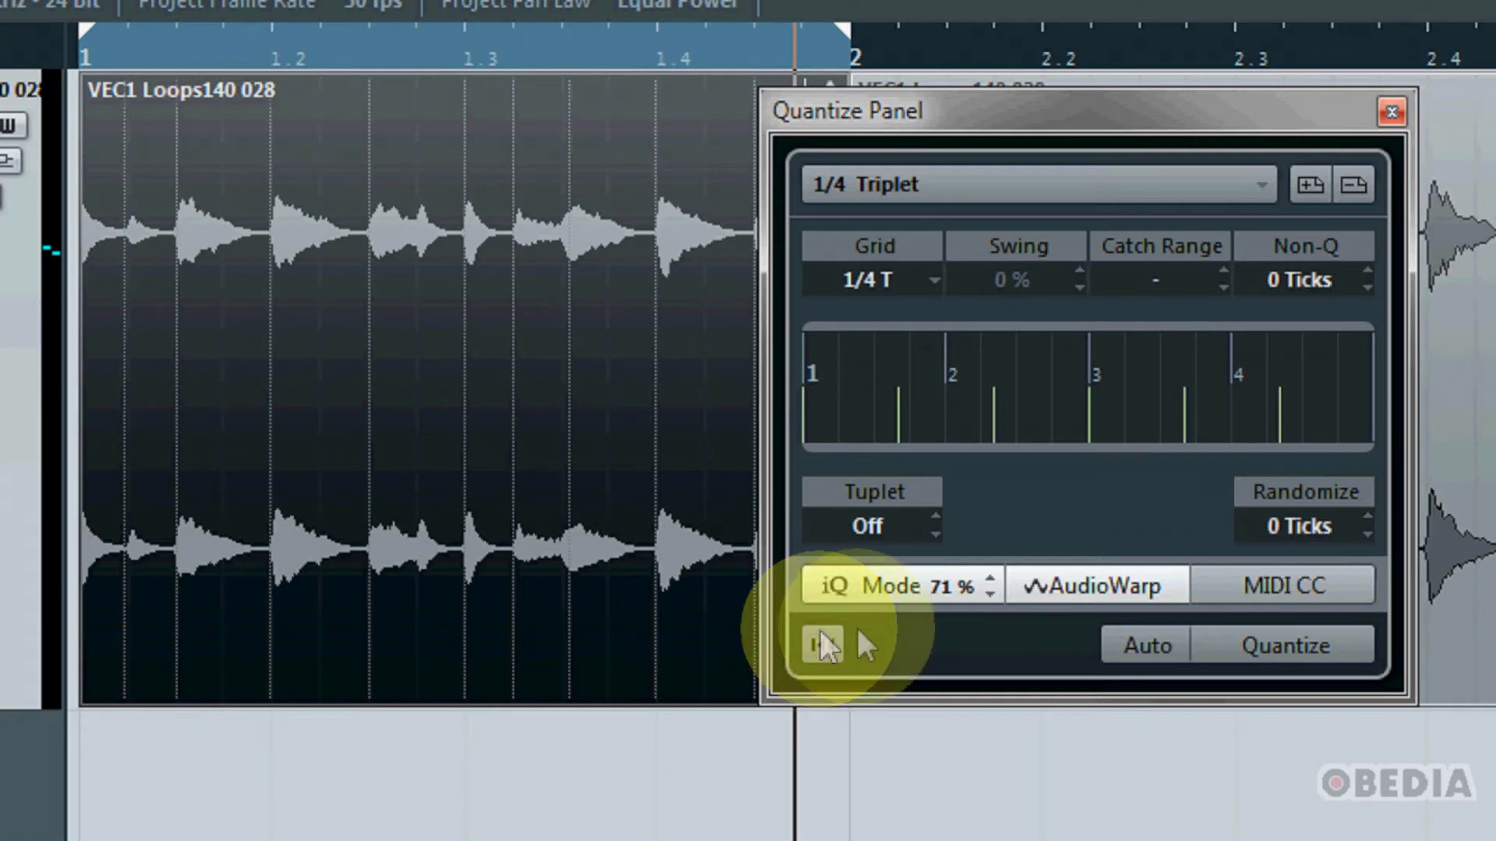
pyautogui.click(928, 290)
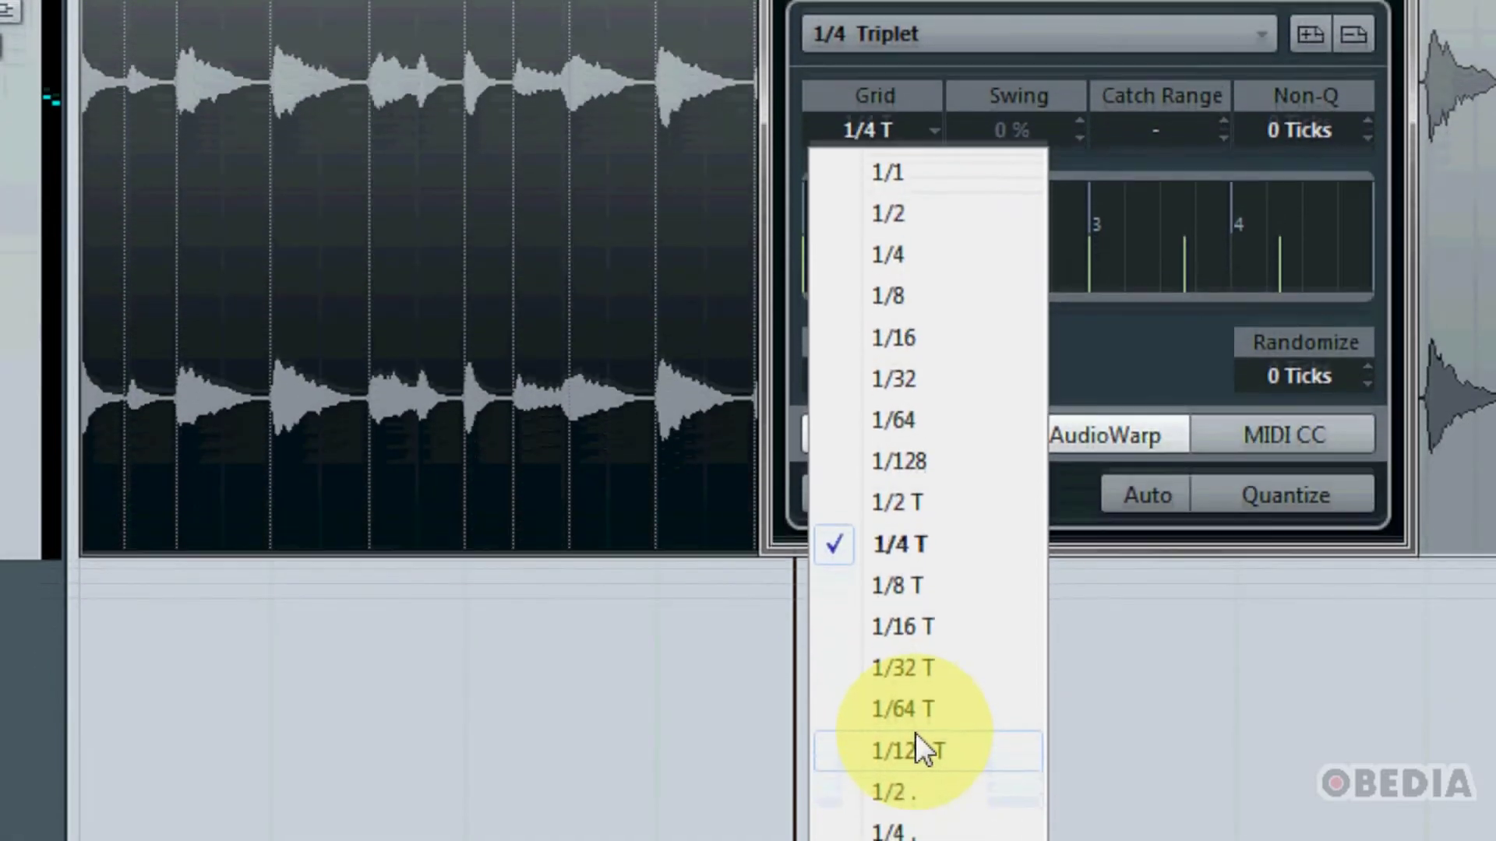
pyautogui.click(916, 737)
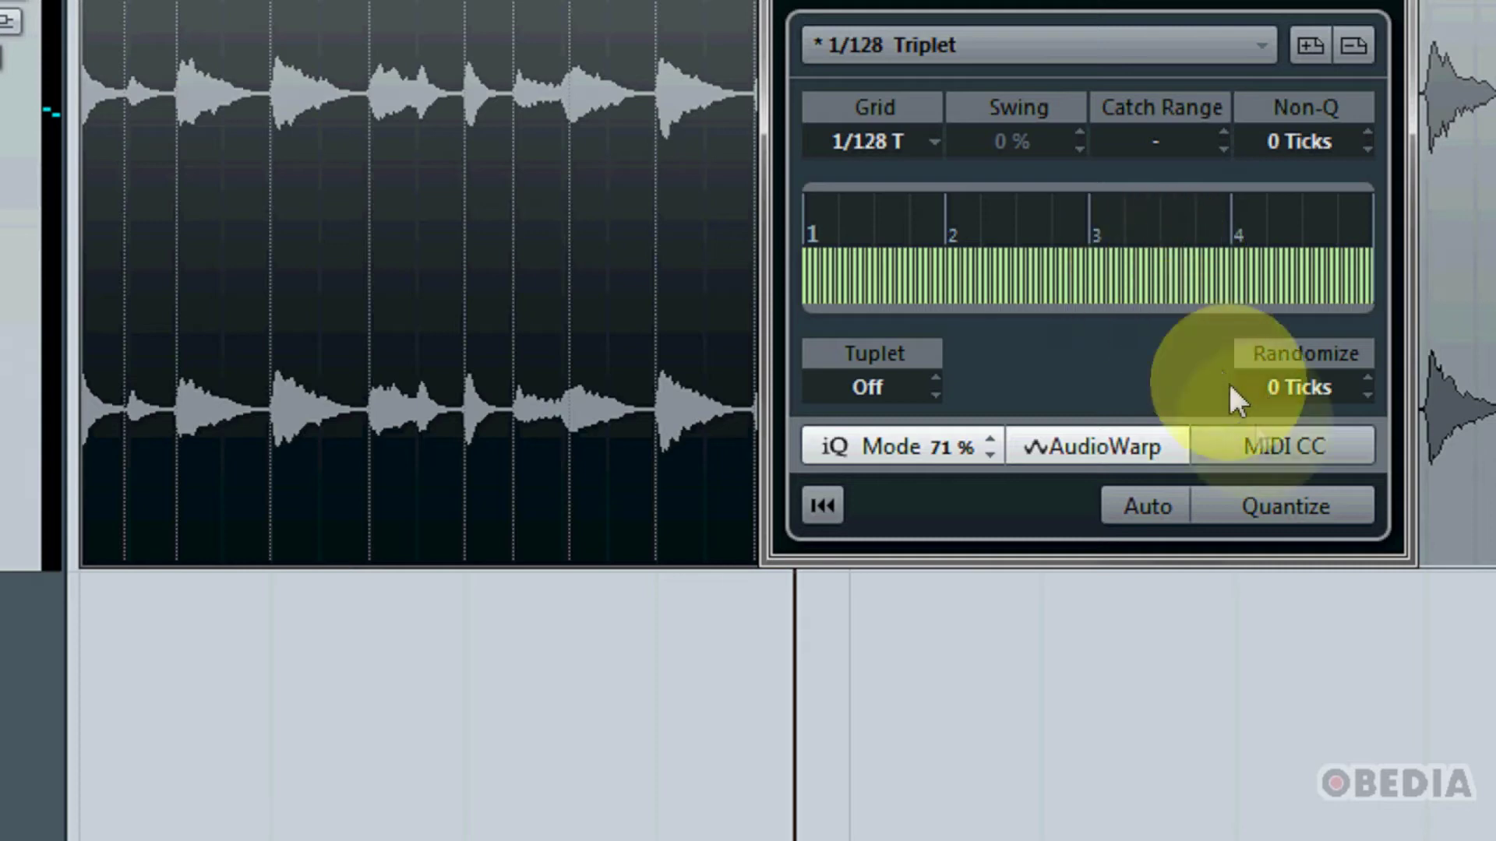
pyautogui.click(1265, 506)
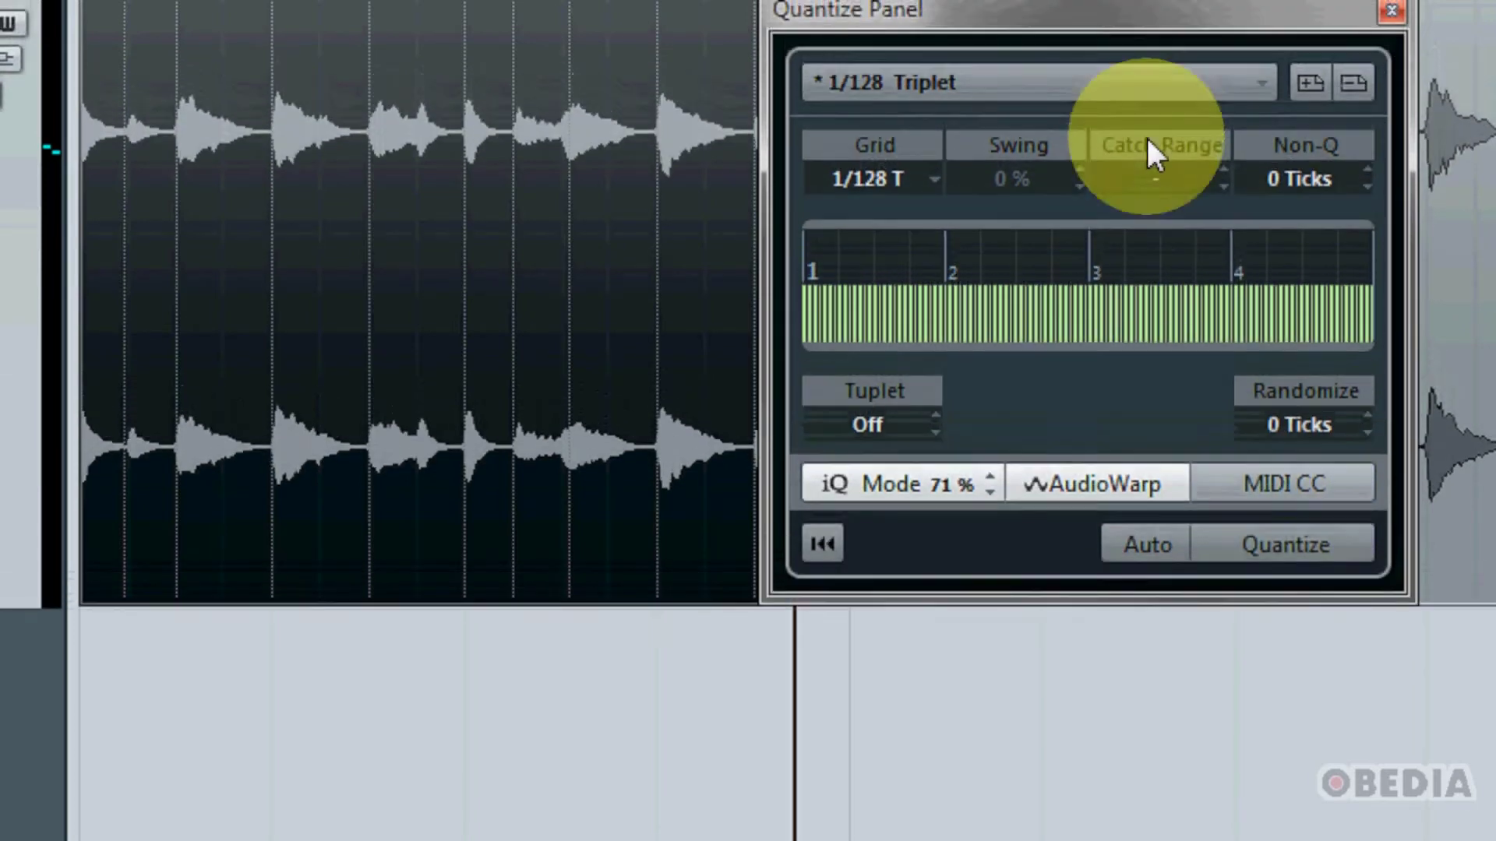
# Step: Switch the grid to 1/2 Triplet and warp-quantize the loop again
pyautogui.click(921, 195)
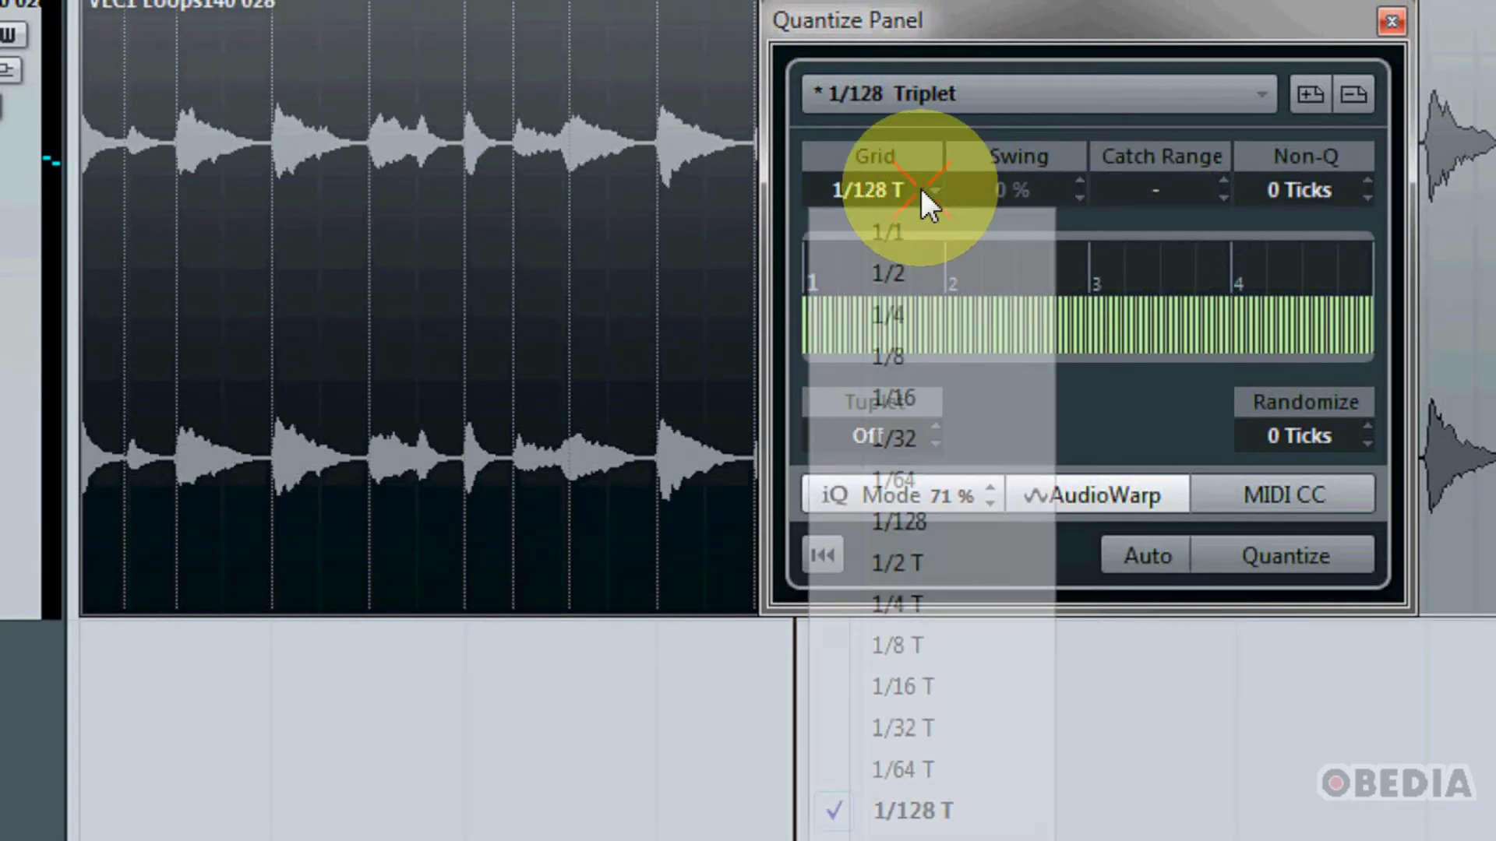
pyautogui.click(949, 564)
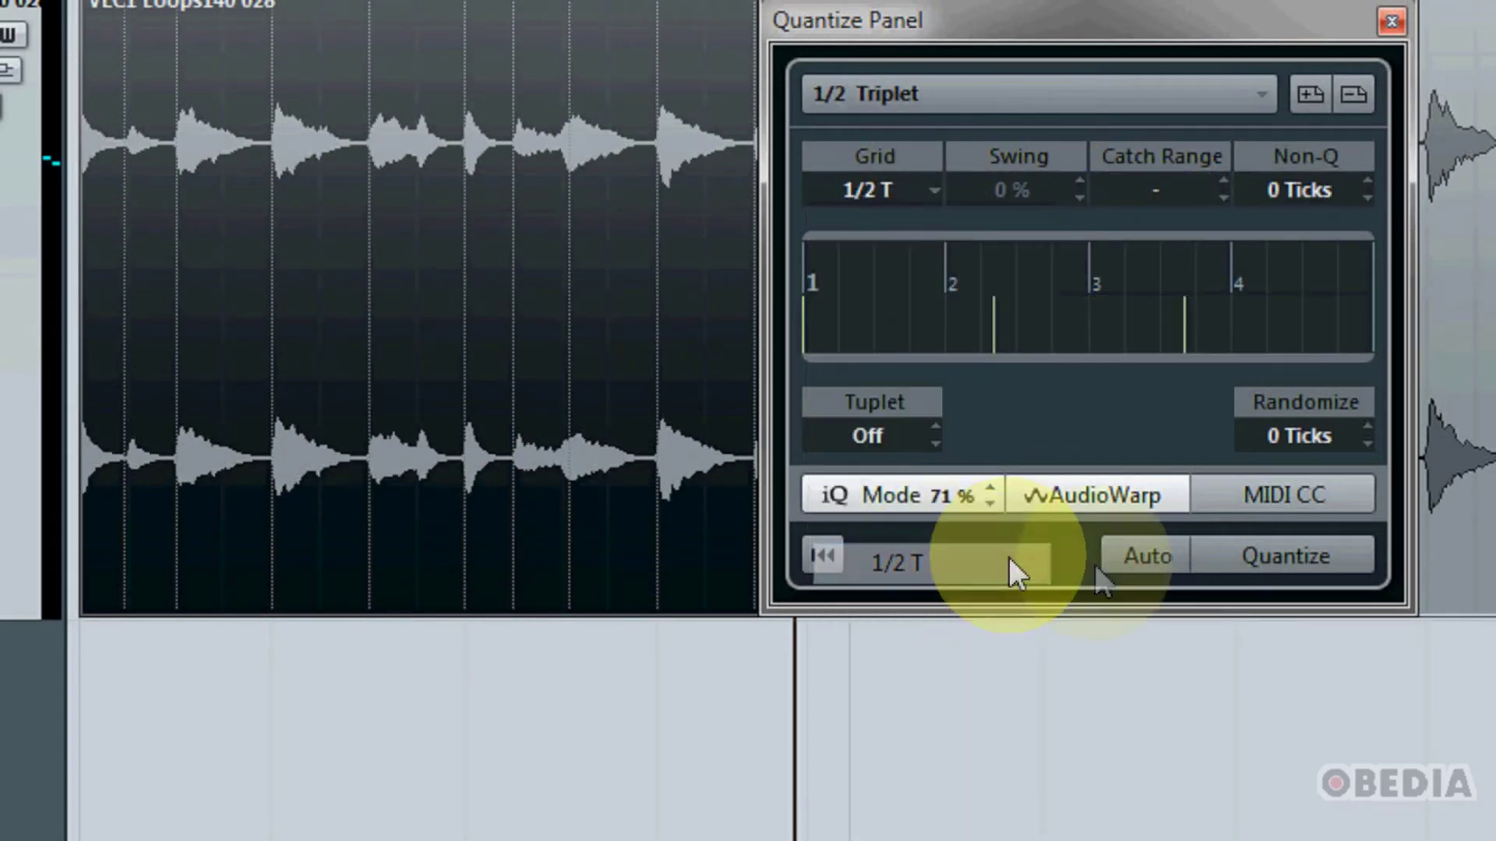
pyautogui.click(1266, 555)
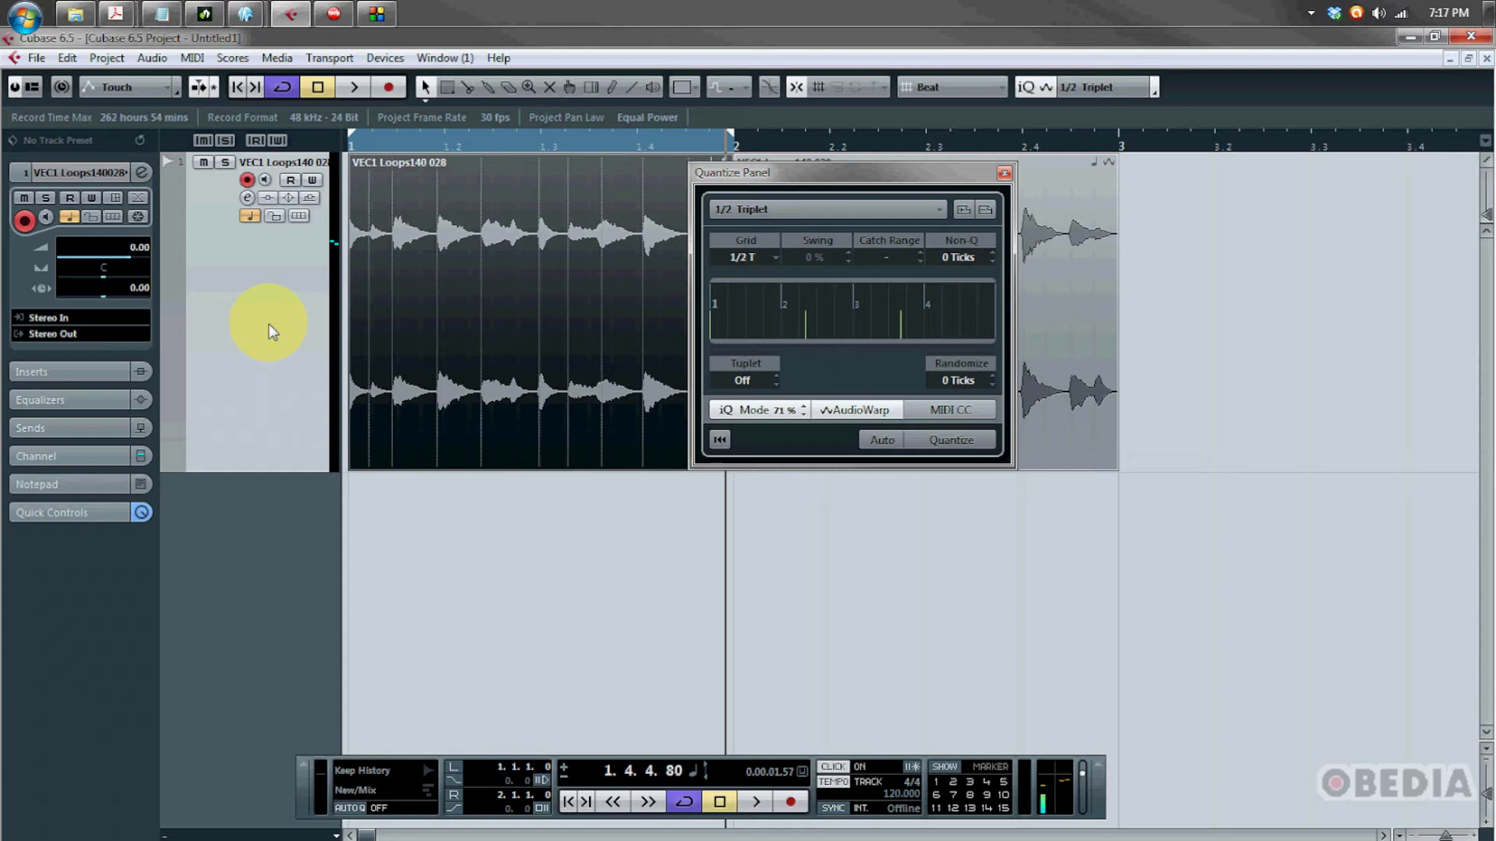
# Step: Drag the Quantize Panel up and to the right, out of the way
pyautogui.moveTo(710, 187); pyautogui.dragTo(790, 178)
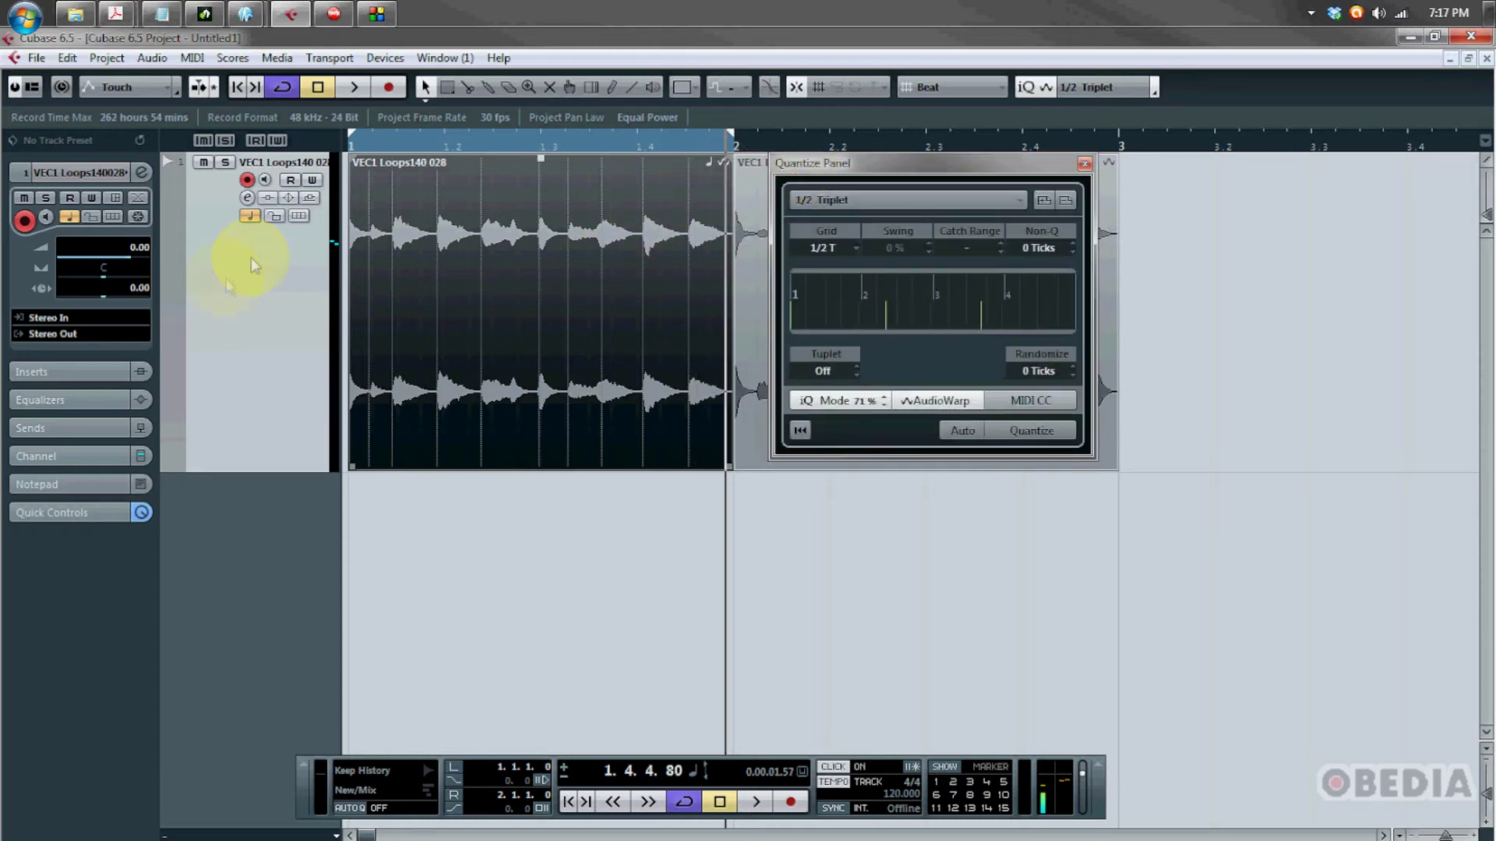
# Step: Open File > Export > Audio Mixdown, reposition the dialog, and view the Post Process options
pyautogui.click(40, 64)
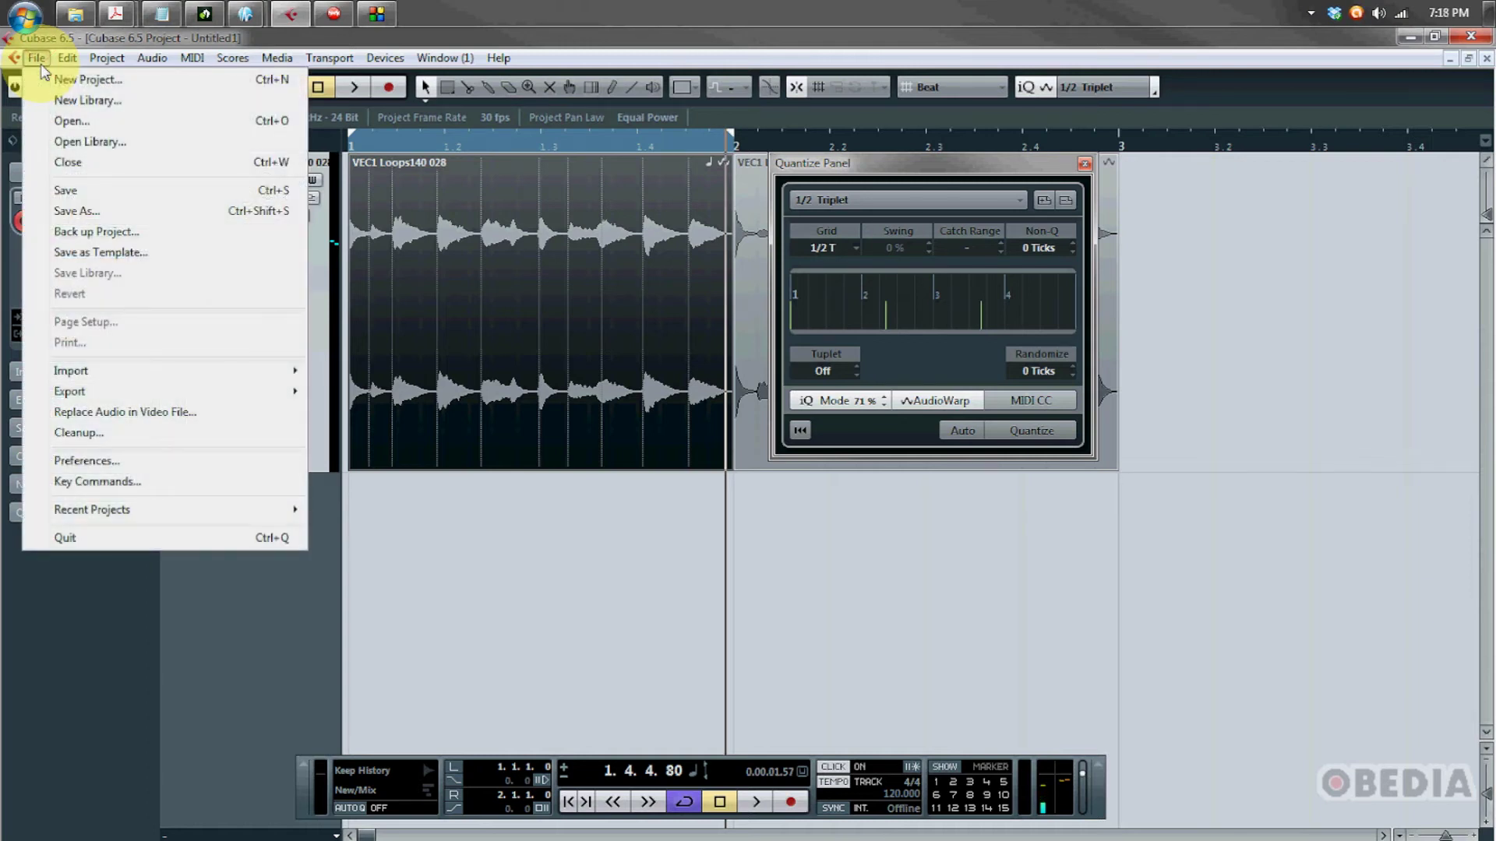
pyautogui.moveTo(147, 391)
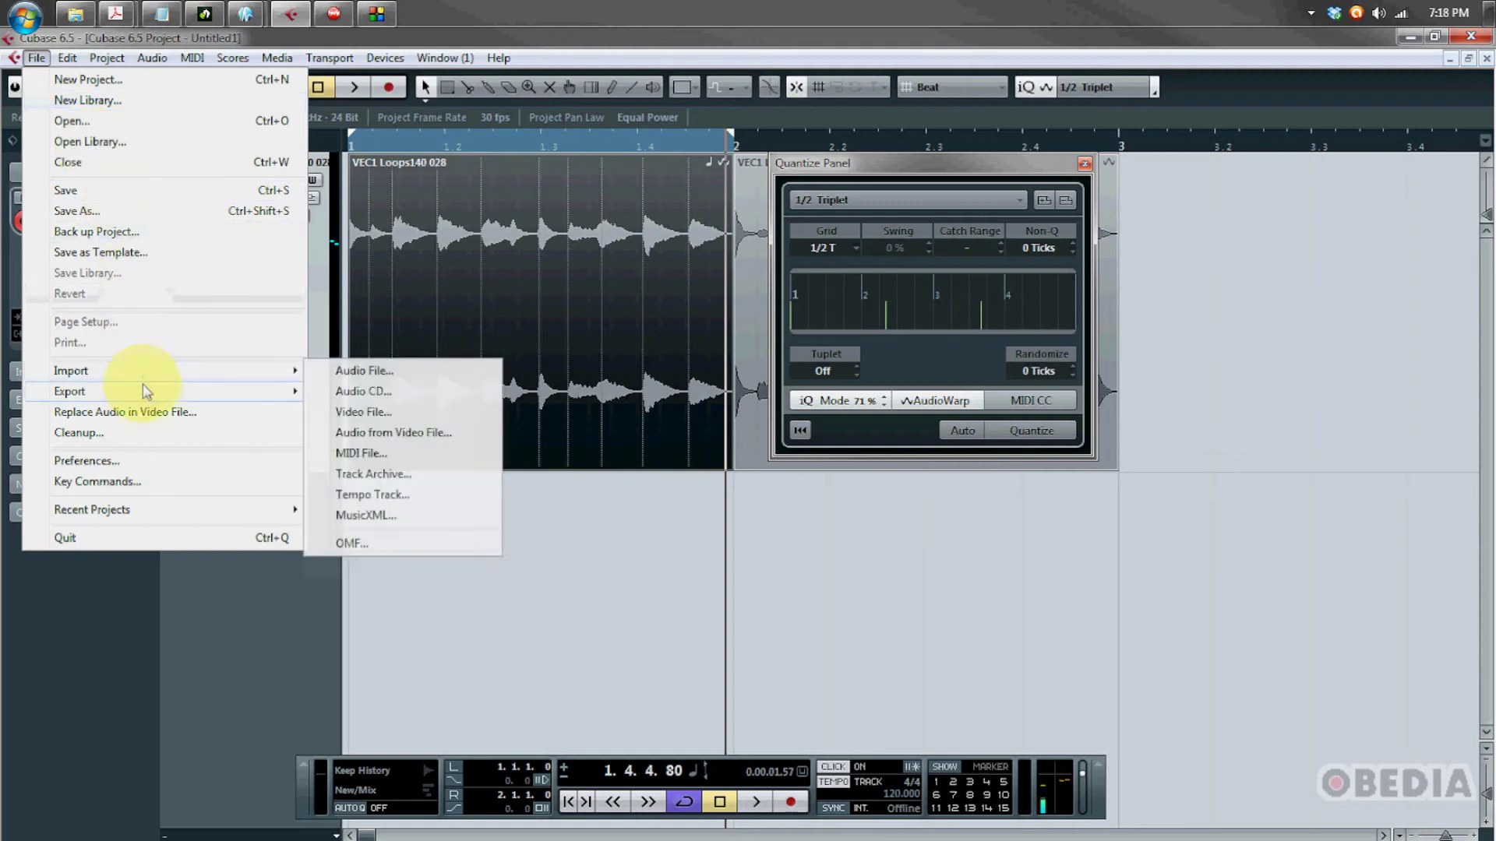
pyautogui.click(380, 433)
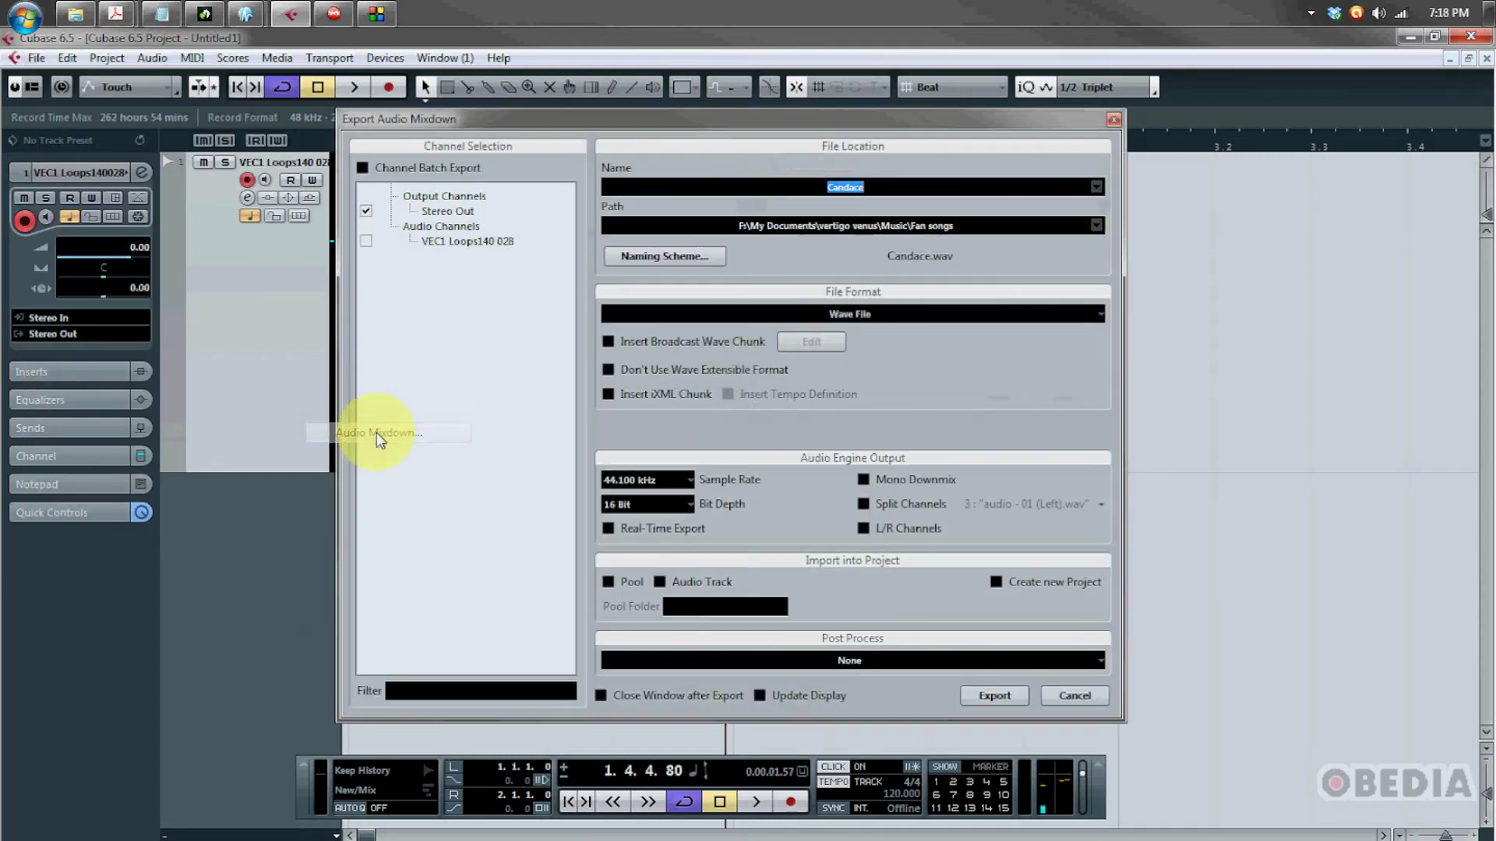
pyautogui.moveTo(951, 114); pyautogui.dragTo(914, 101)
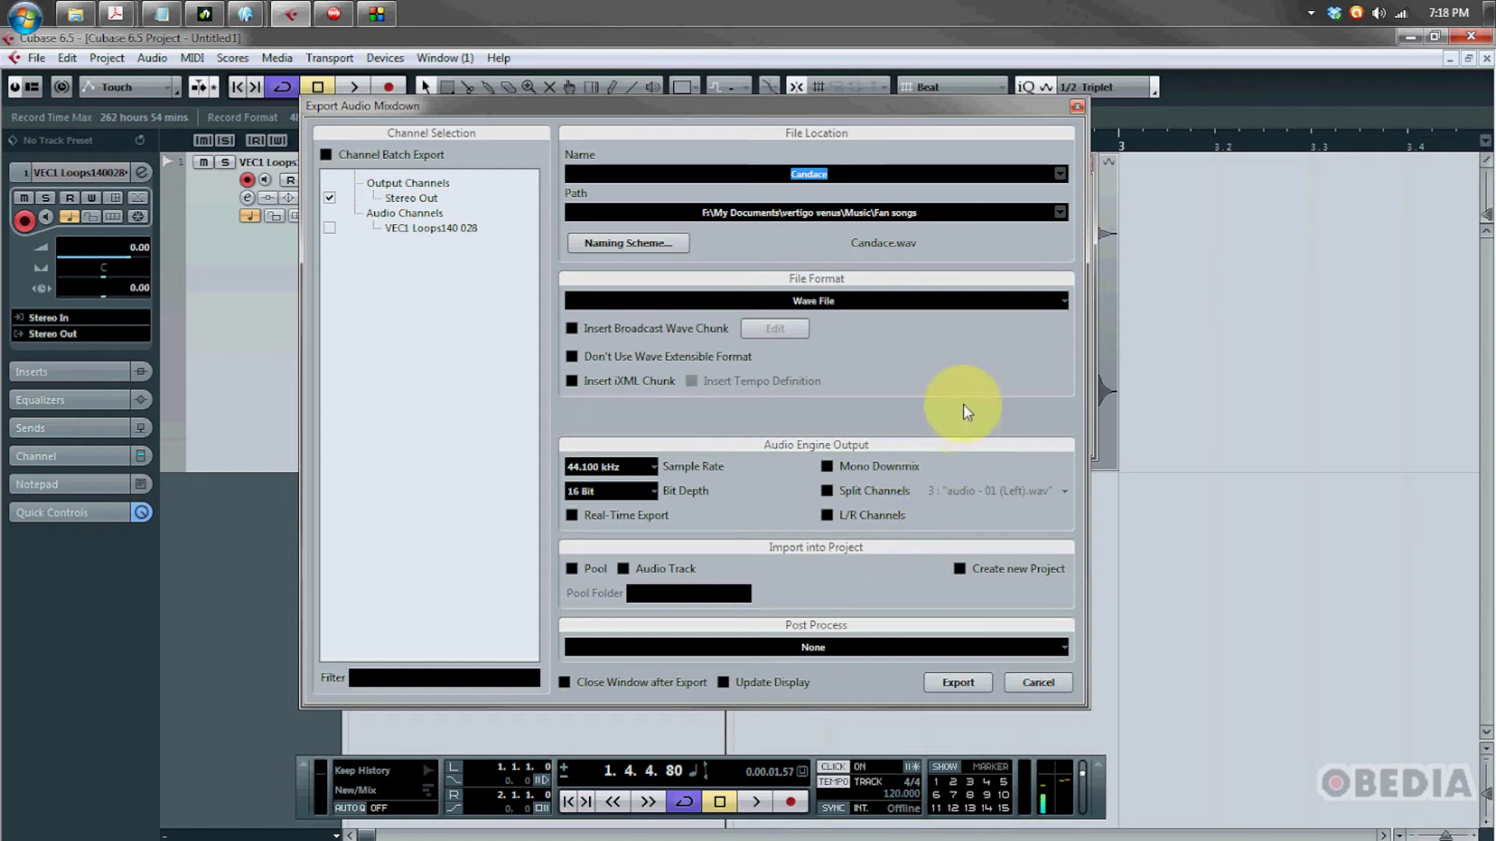
pyautogui.click(829, 651)
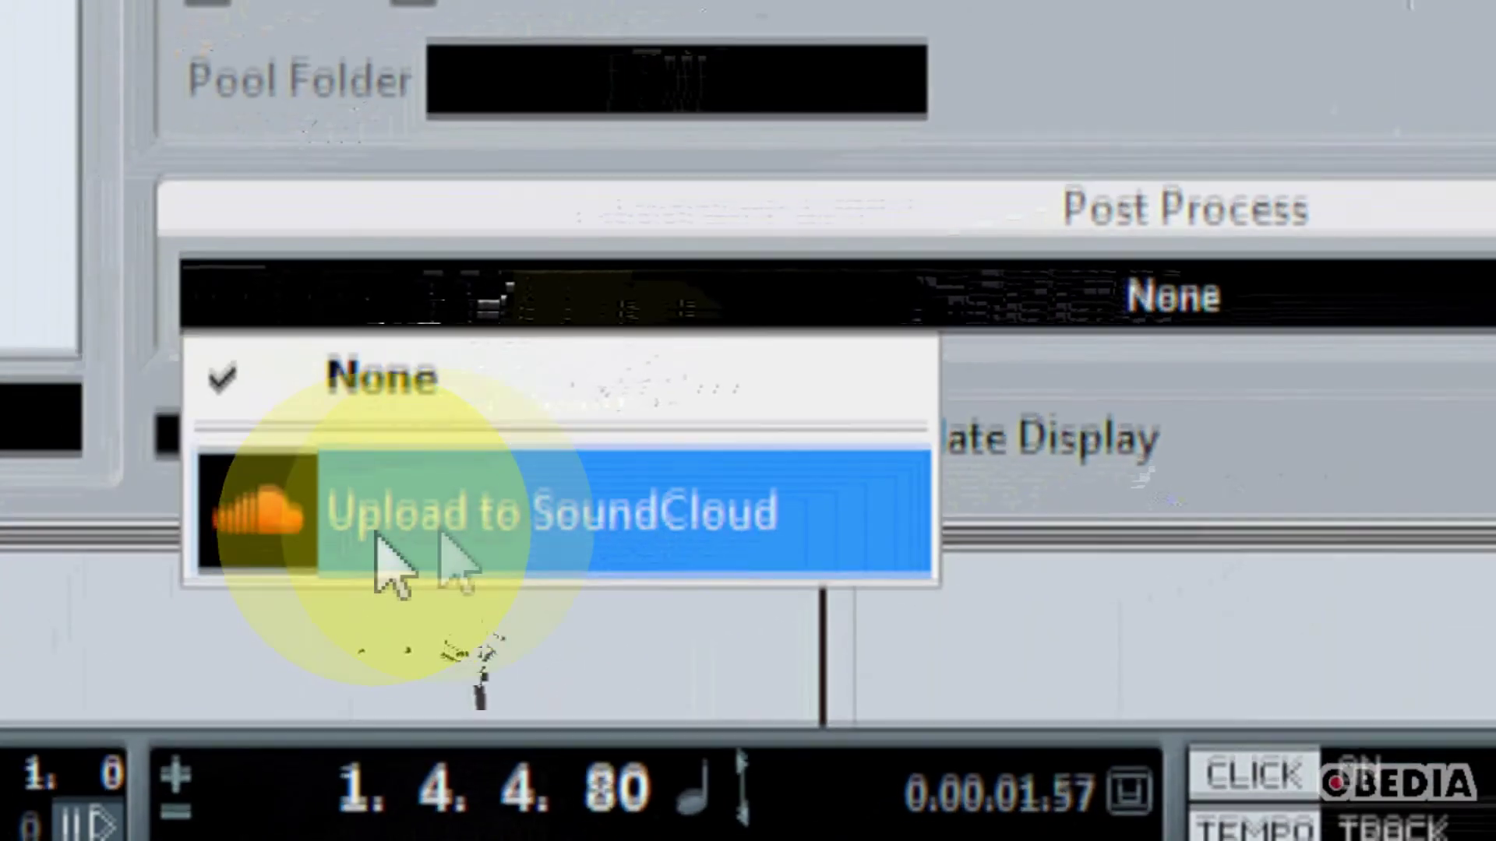
# Step: Choose Upload to SoundCloud as the mixdown's Post Process action
pyautogui.click(175, 576)
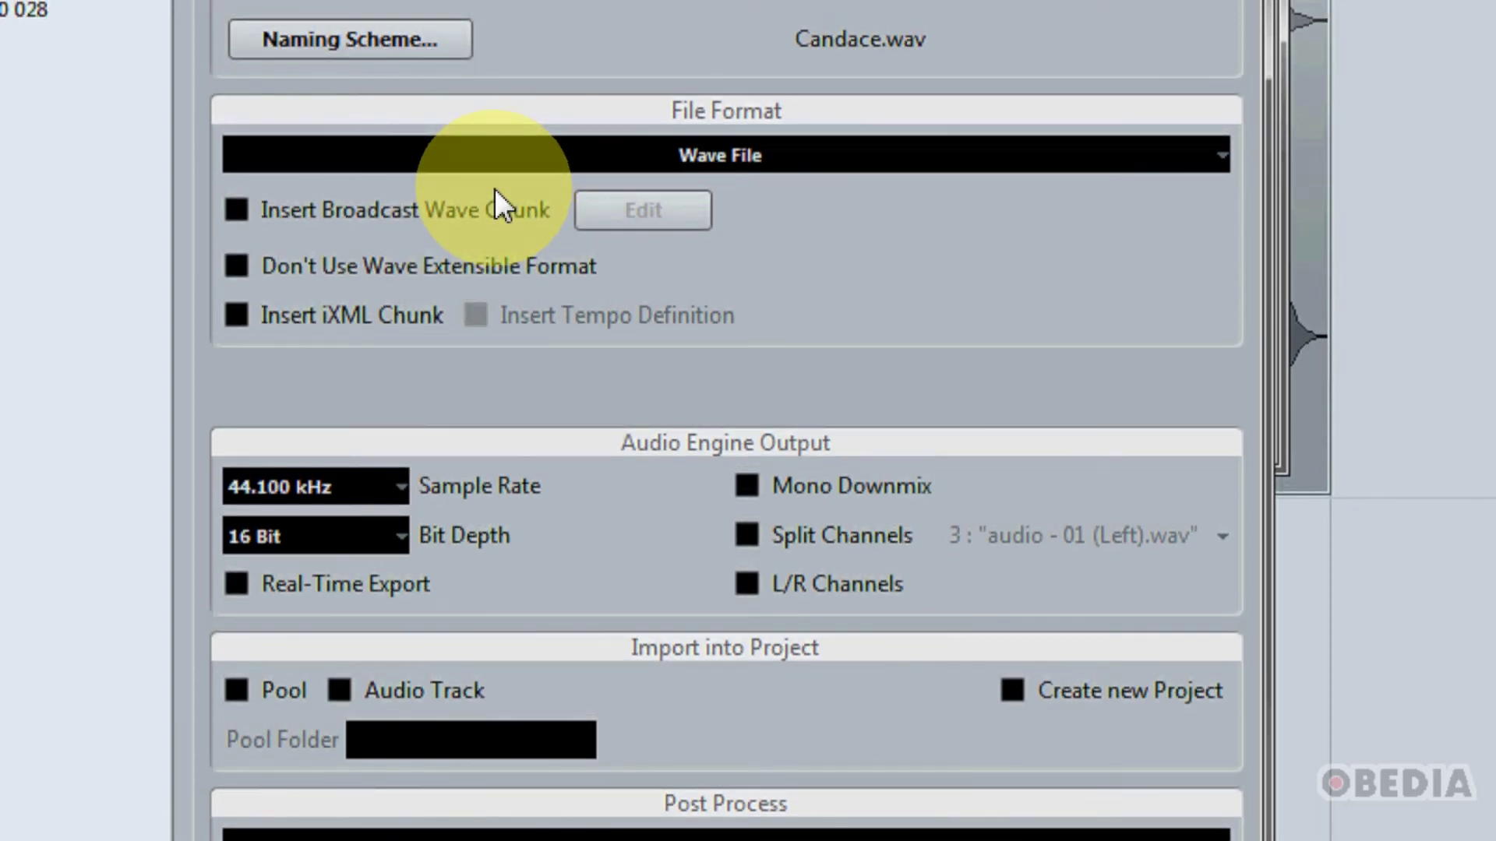
# Step: Review the export file formats, including FLAC, keep Wave File, and move the export window
pyautogui.click(553, 155)
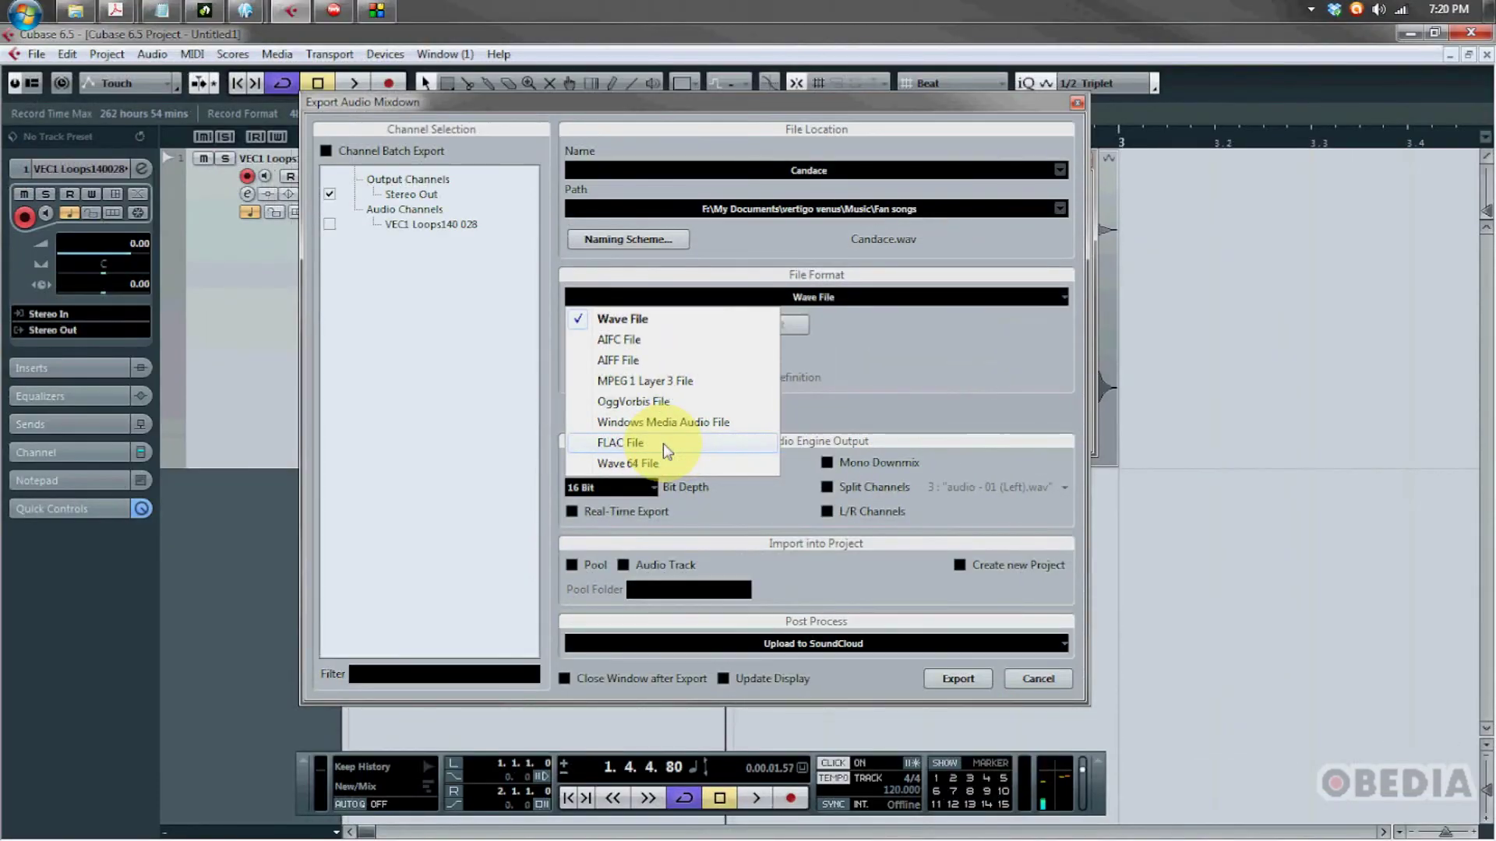
pyautogui.click(956, 349)
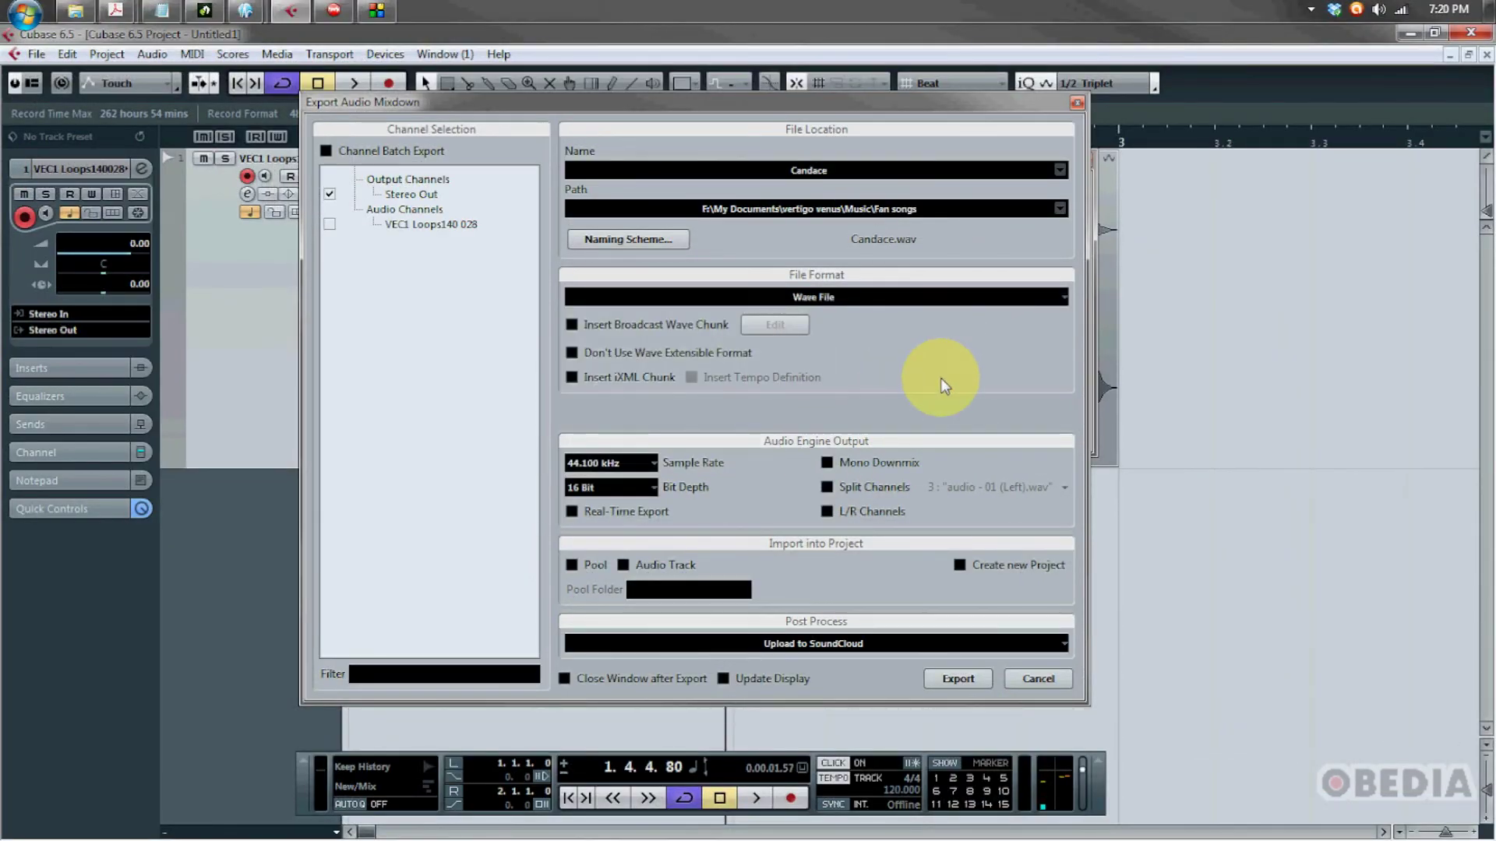
pyautogui.moveTo(771, 99); pyautogui.dragTo(758, 91)
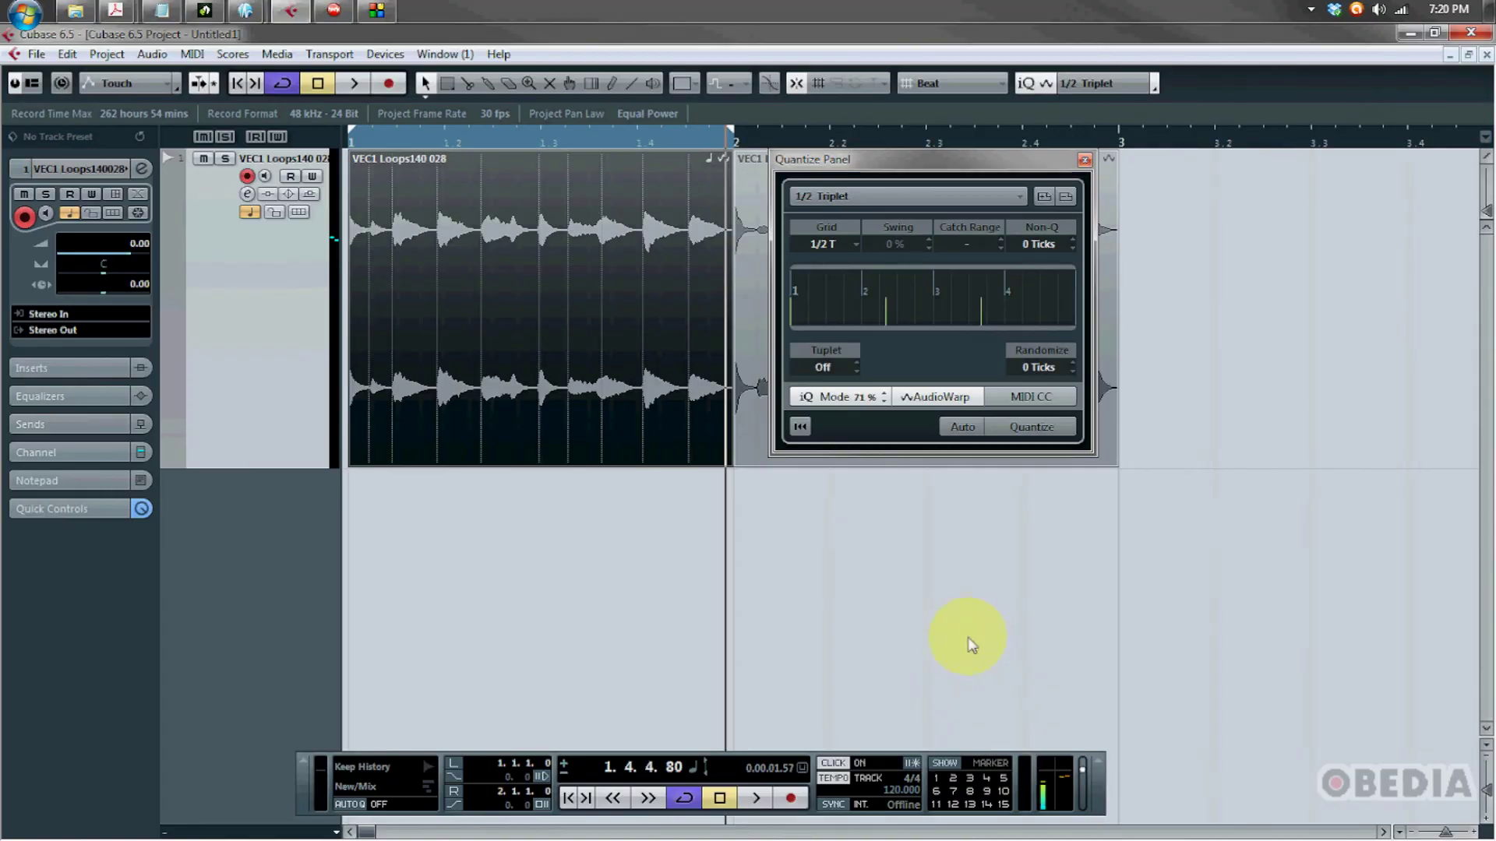
pyautogui.moveTo(865, 160); pyautogui.dragTo(923, 278)
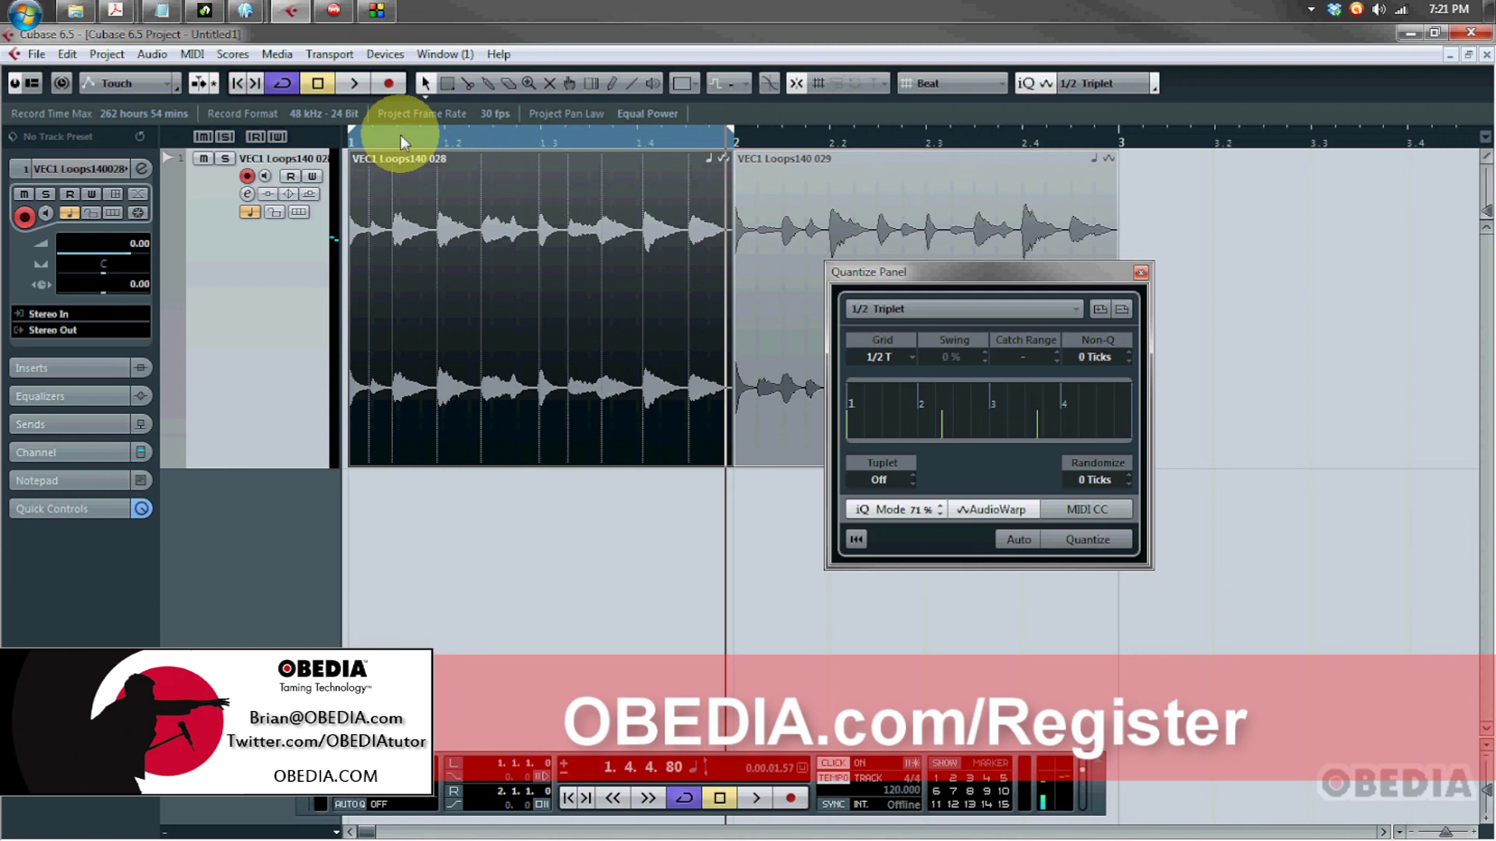
pyautogui.click(910, 270)
pyautogui.moveTo(910, 269); pyautogui.dragTo(828, 220)
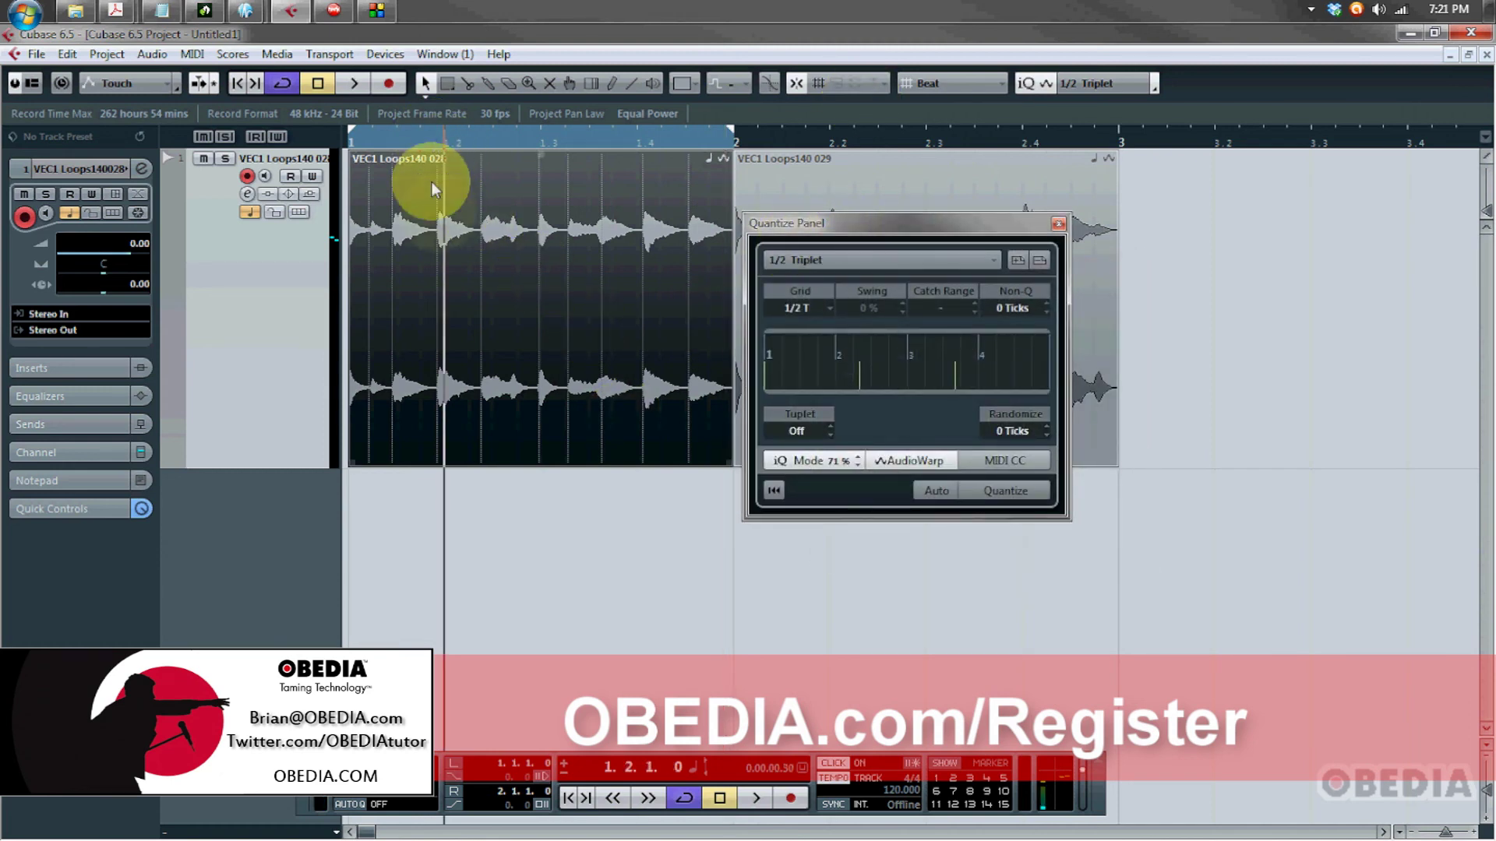
pyautogui.doubleClick(487, 224)
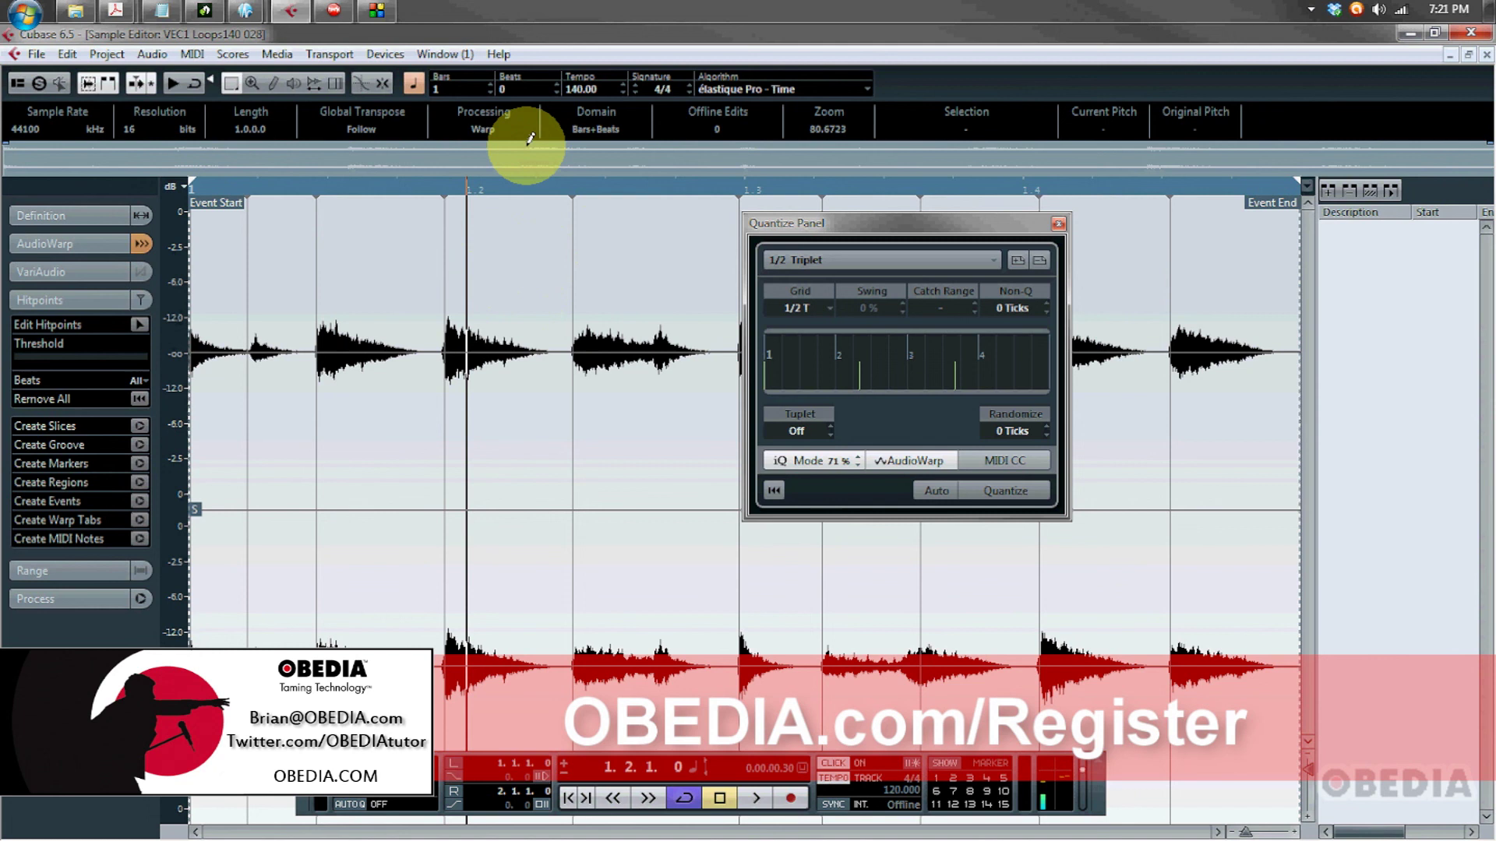